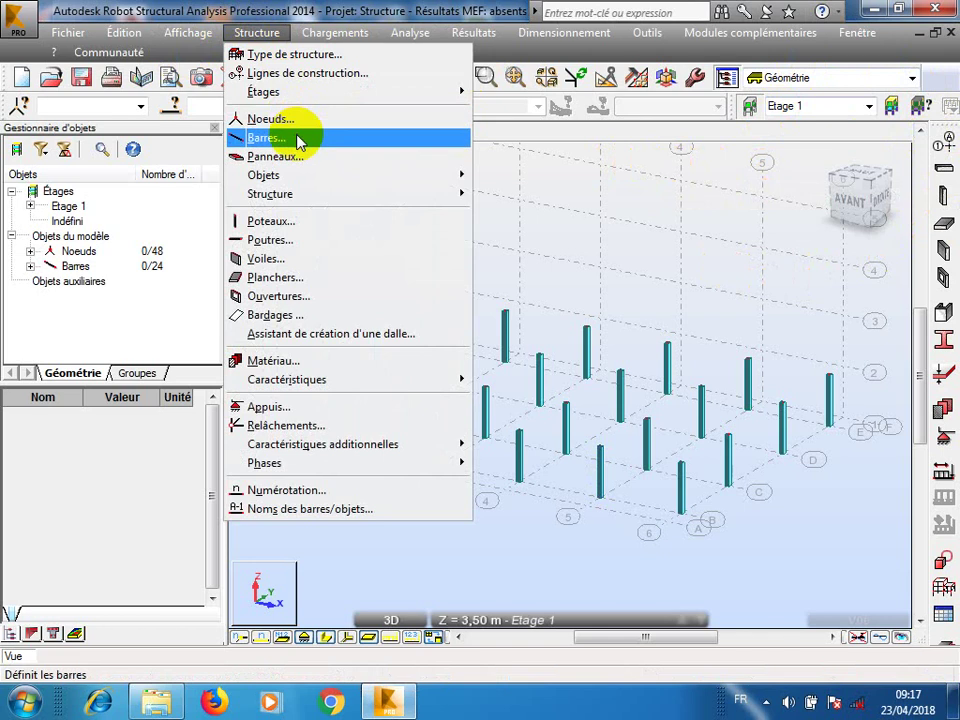
Start defining a new beam, name it Poutres and set its type to Poutre BA.
{"action": "left_click", "coordinate": [297, 140]}
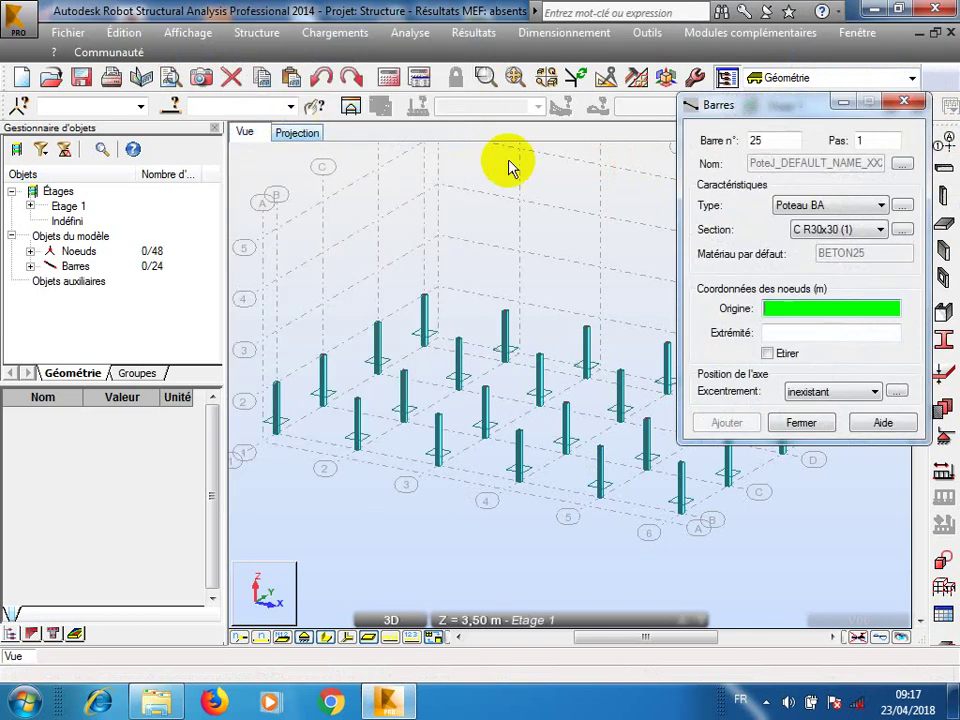
{"action": "left_click", "coordinate": [914, 101]}
{"action": "left_click", "coordinate": [256, 32]}
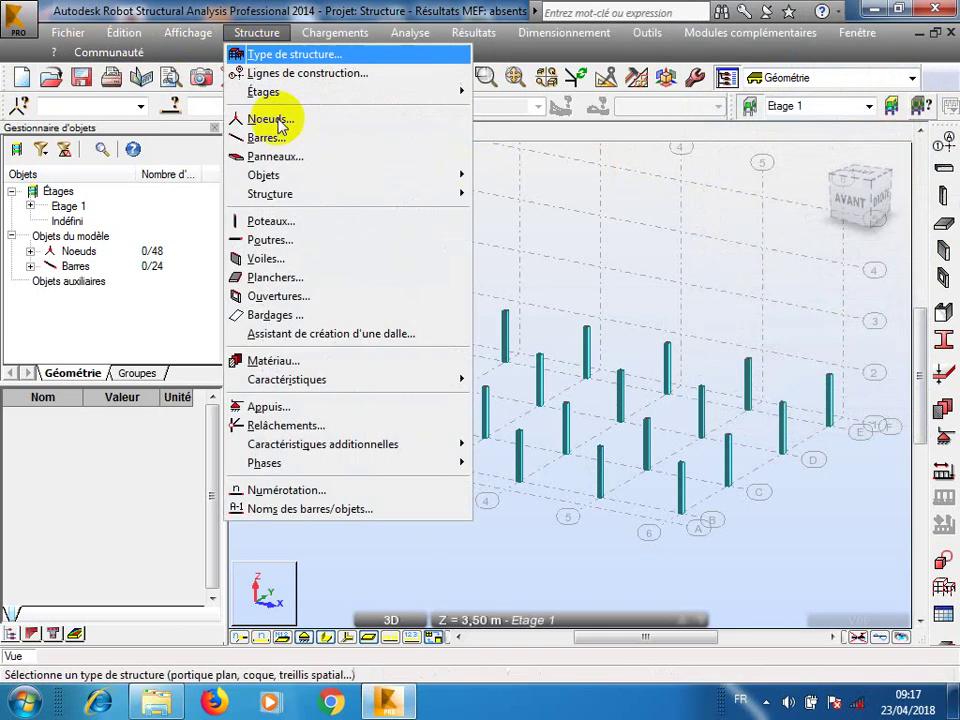
{"action": "left_click", "coordinate": [318, 241]}
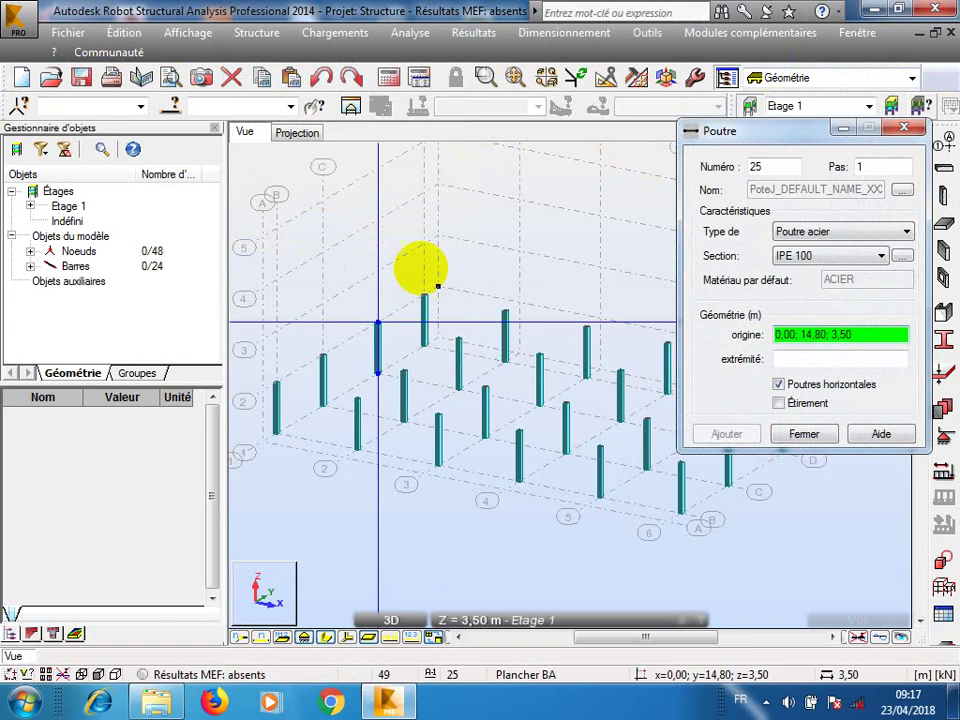
{"action": "left_click", "coordinate": [902, 189]}
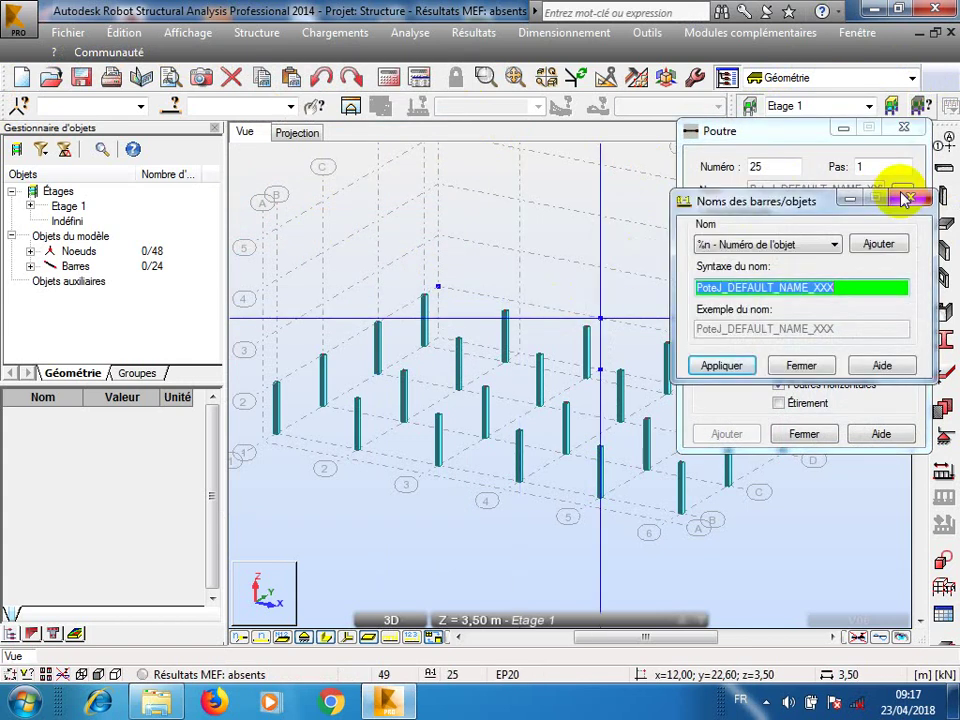
{"action": "type", "text": "Poutres"}
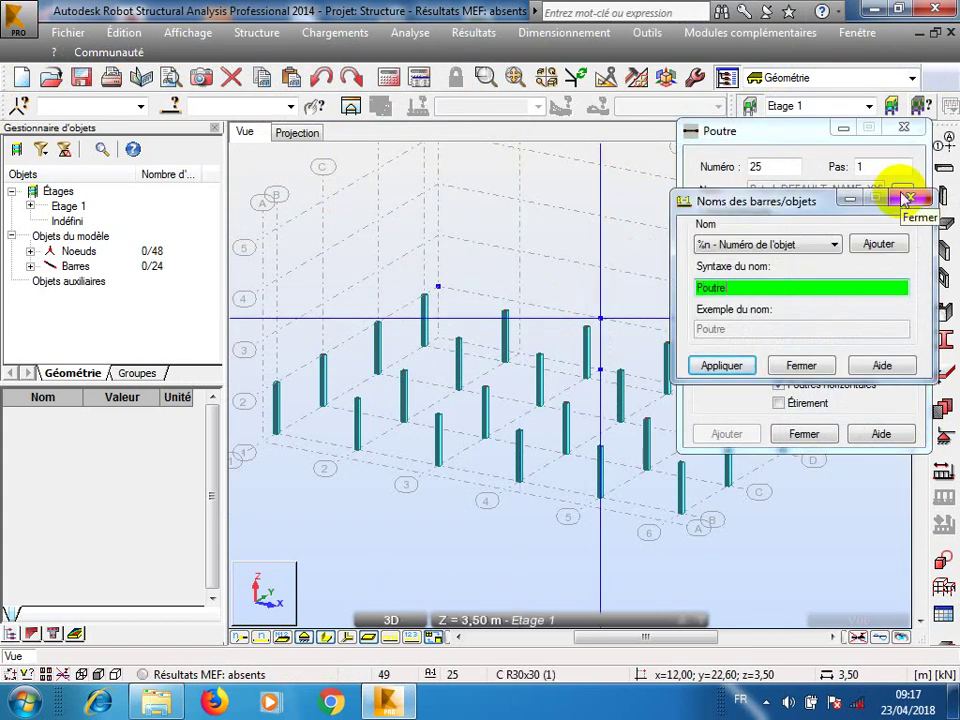
{"action": "left_click", "coordinate": [728, 365]}
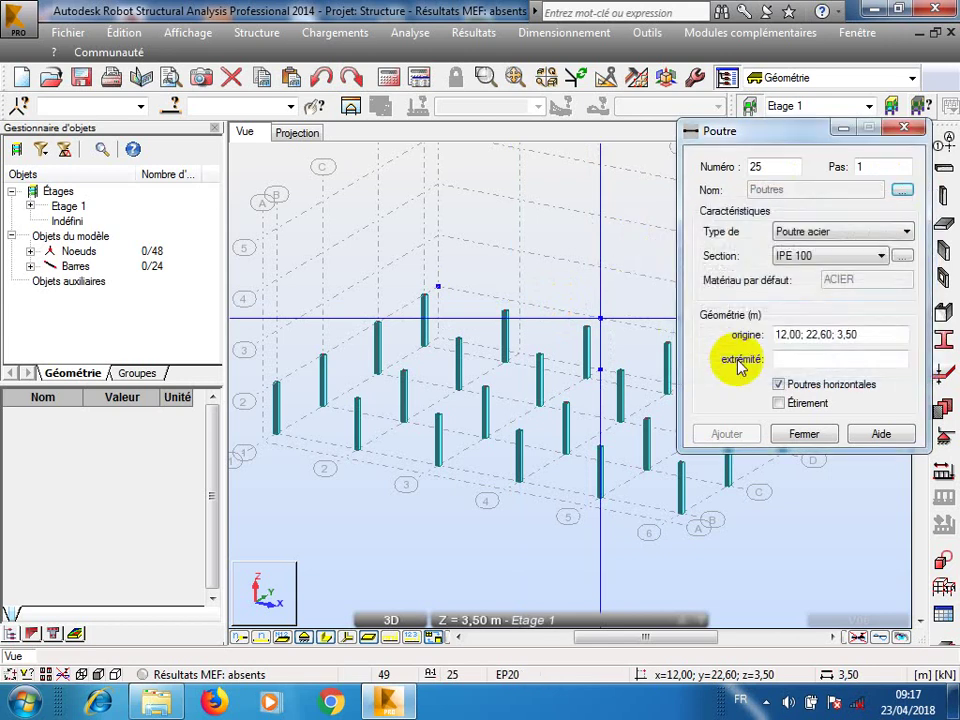
{"action": "left_click", "coordinate": [866, 235]}
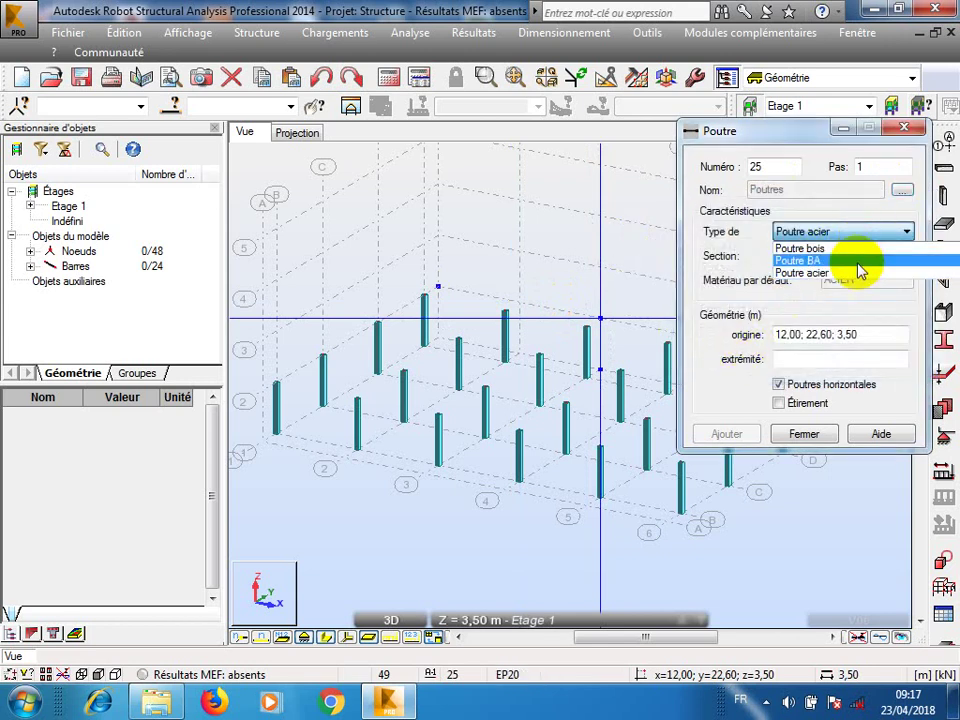
{"action": "left_click", "coordinate": [856, 260]}
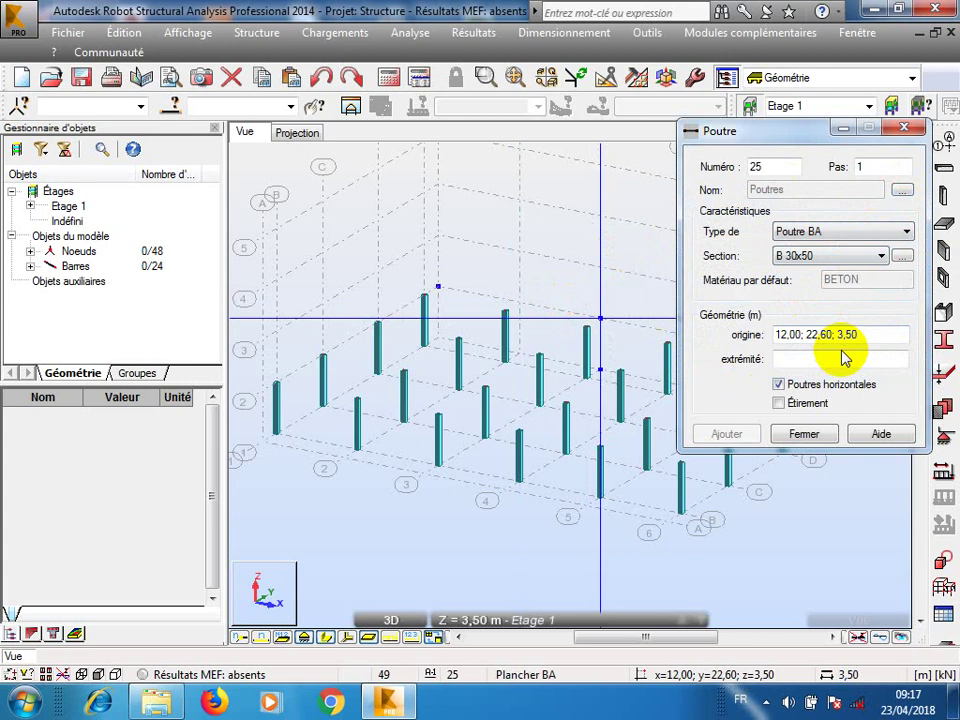
Create a rectangular beam section B R30x60 with width 30 cm and height 60 cm.
{"action": "left_click", "coordinate": [878, 257]}
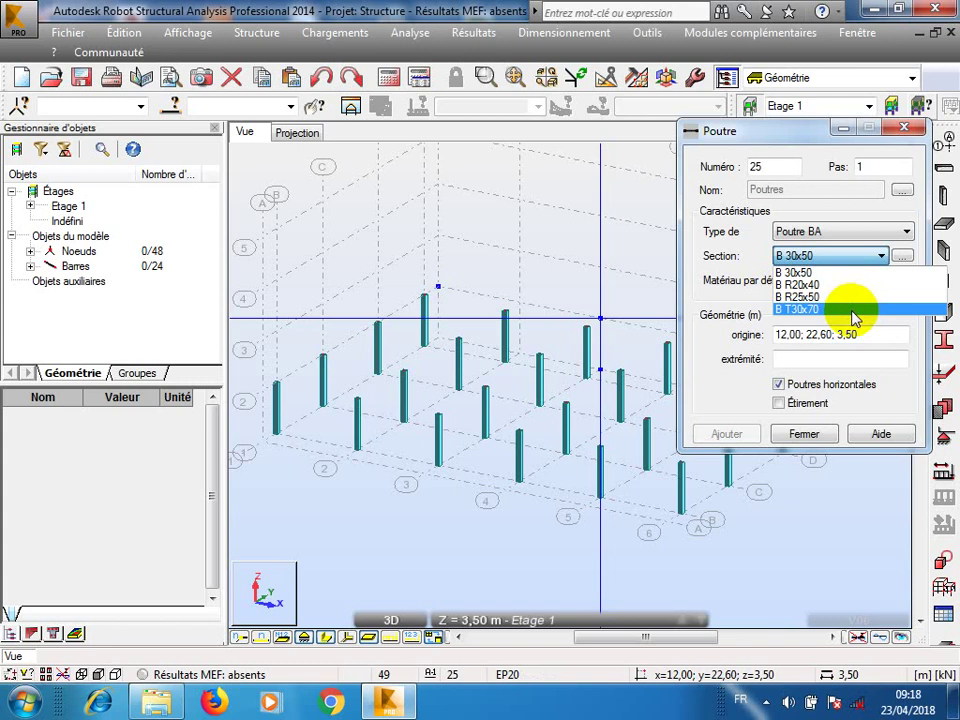
{"action": "left_click", "coordinate": [905, 258]}
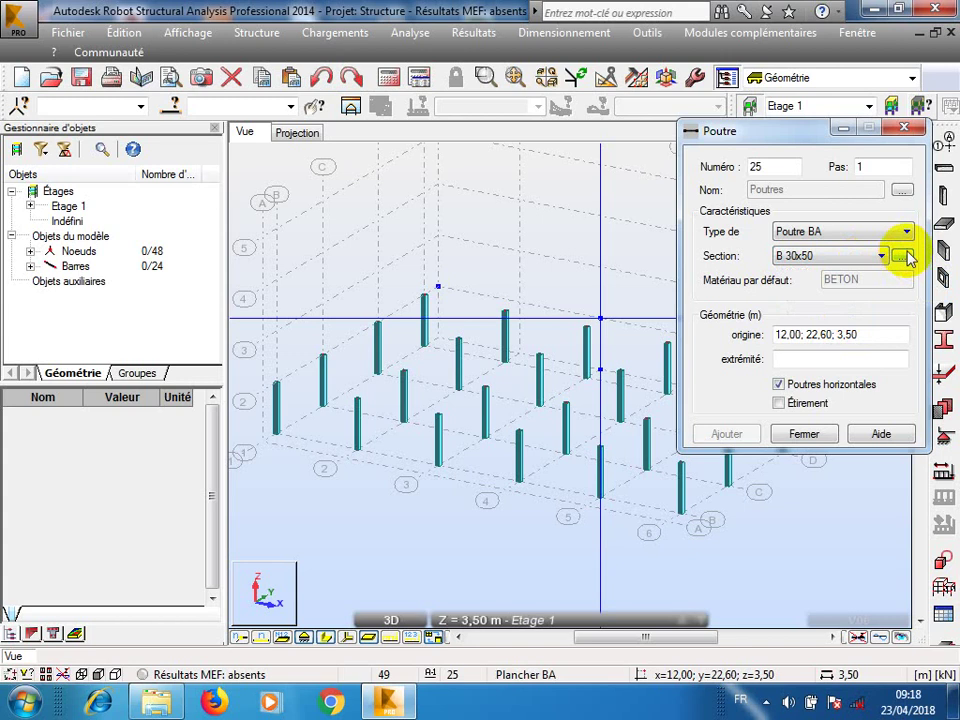
{"action": "left_click", "coordinate": [903, 258]}
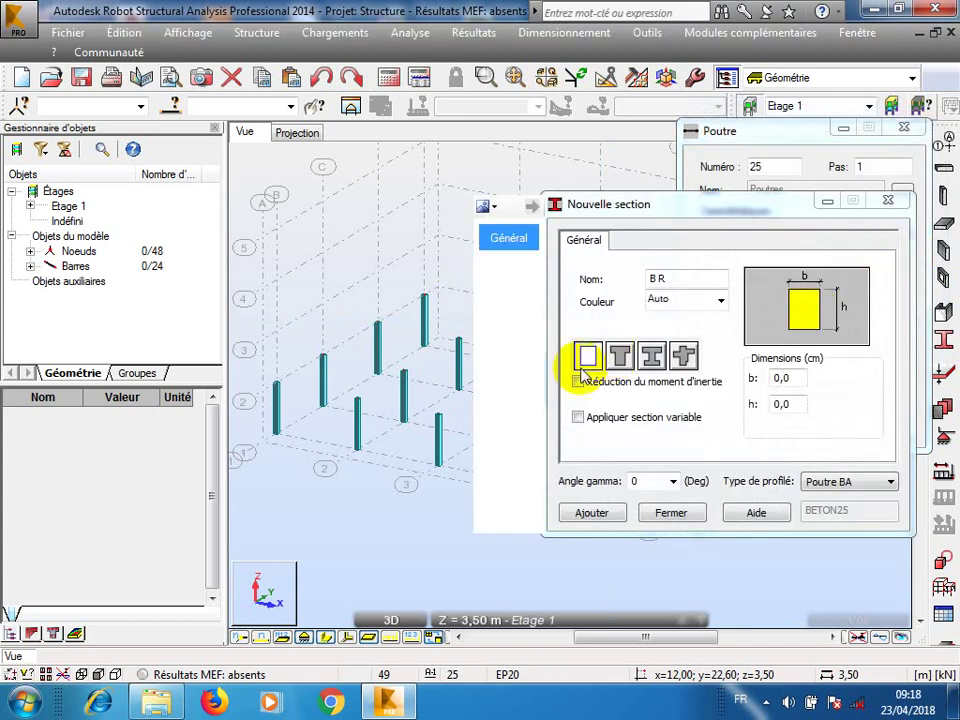
{"action": "left_click", "coordinate": [619, 357]}
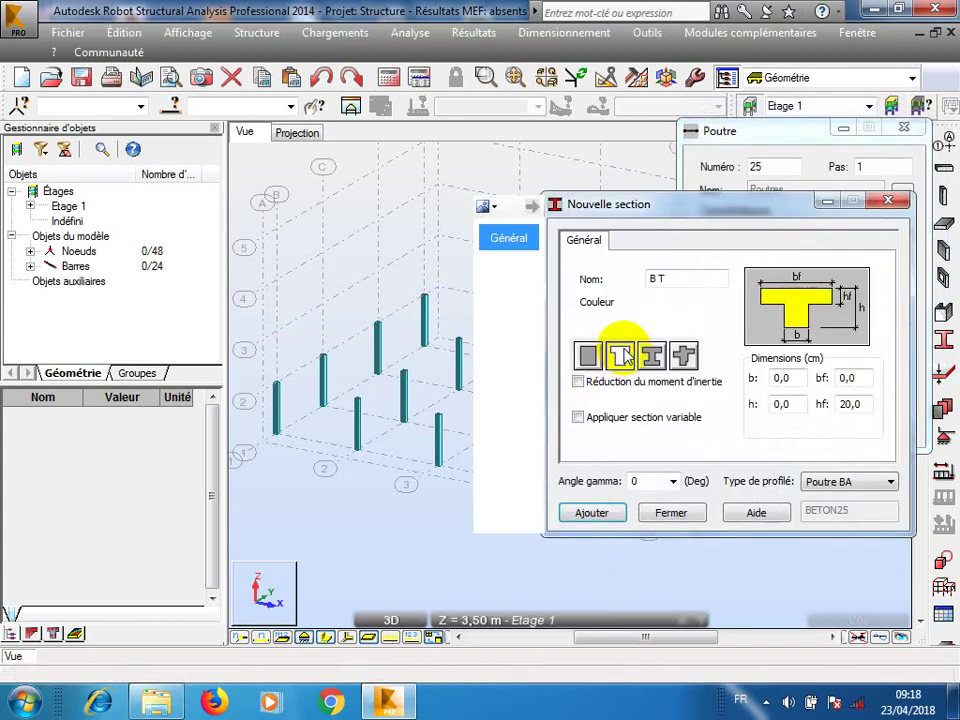
{"action": "left_click", "coordinate": [586, 354]}
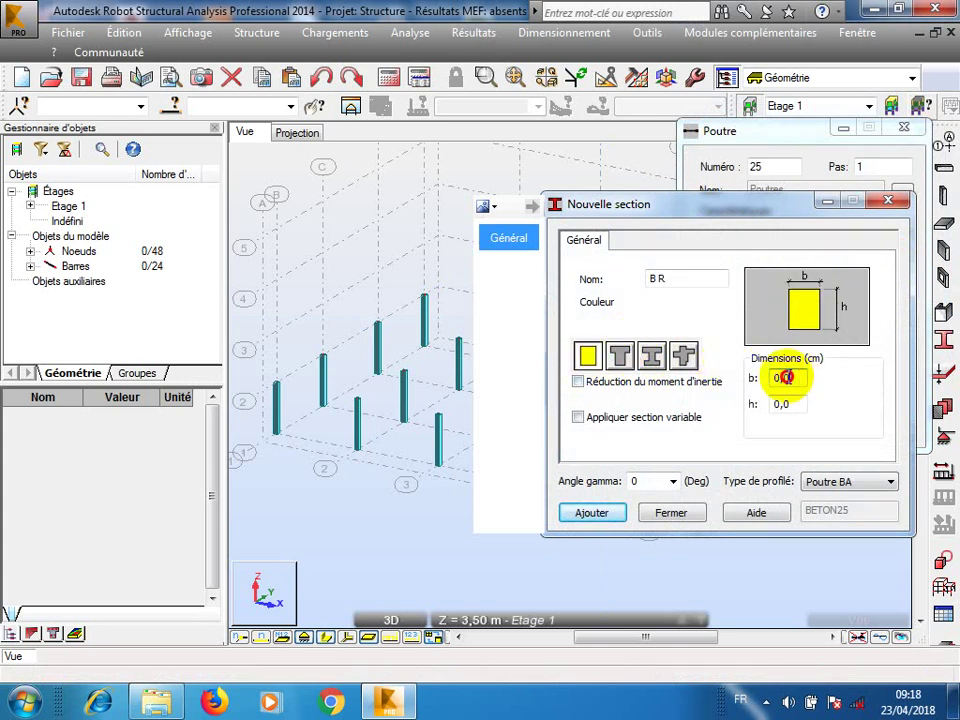
{"action": "double_click", "coordinate": [785, 377]}
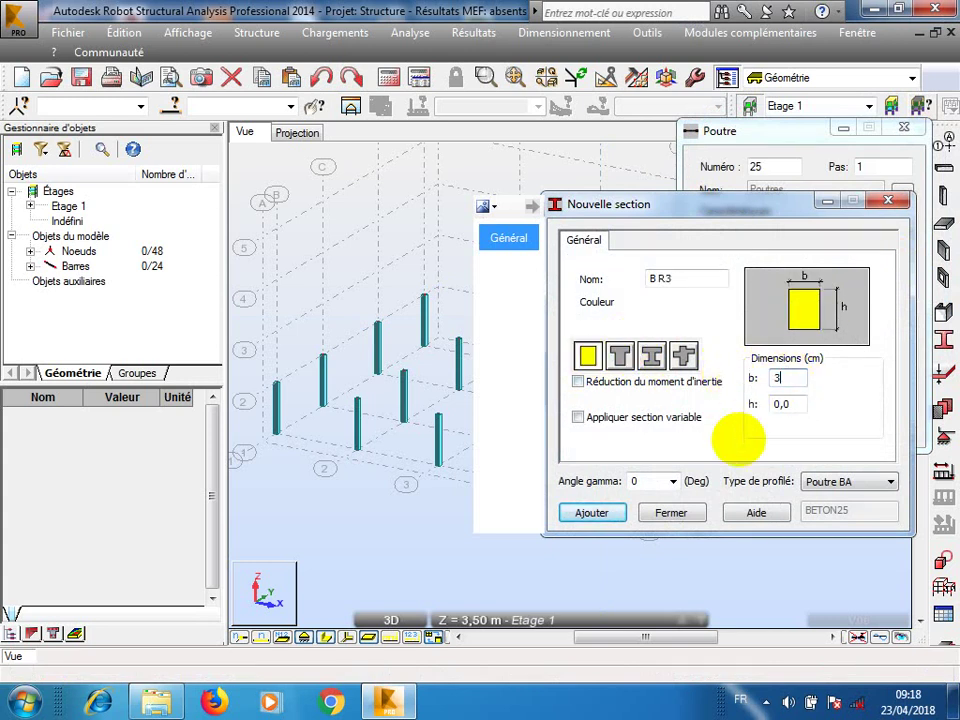
{"action": "double_click", "coordinate": [785, 404]}
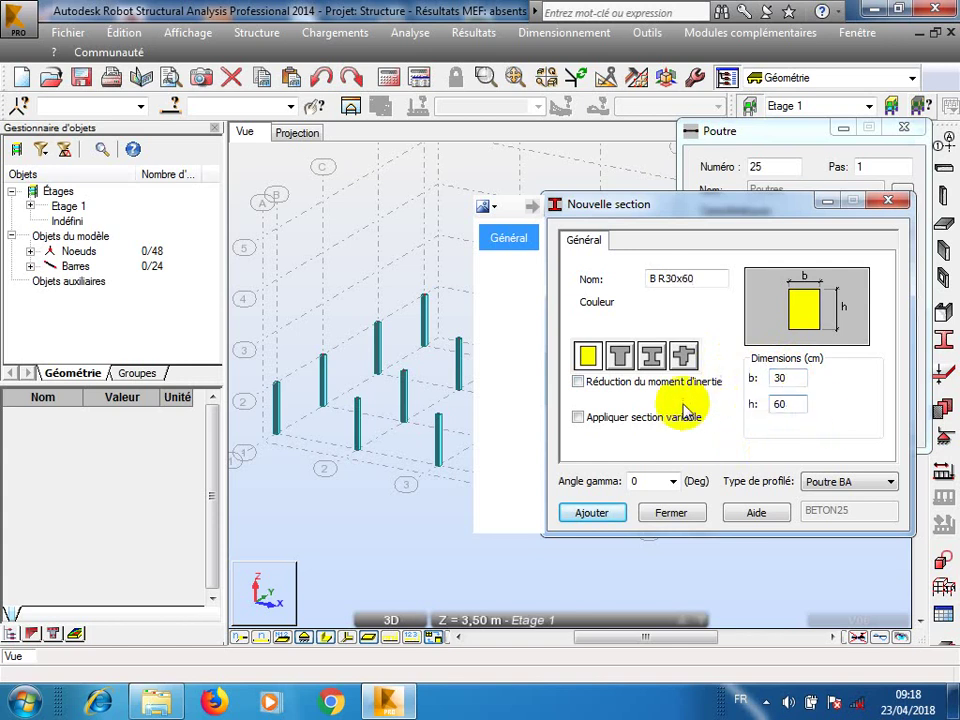
{"action": "left_click", "coordinate": [592, 513]}
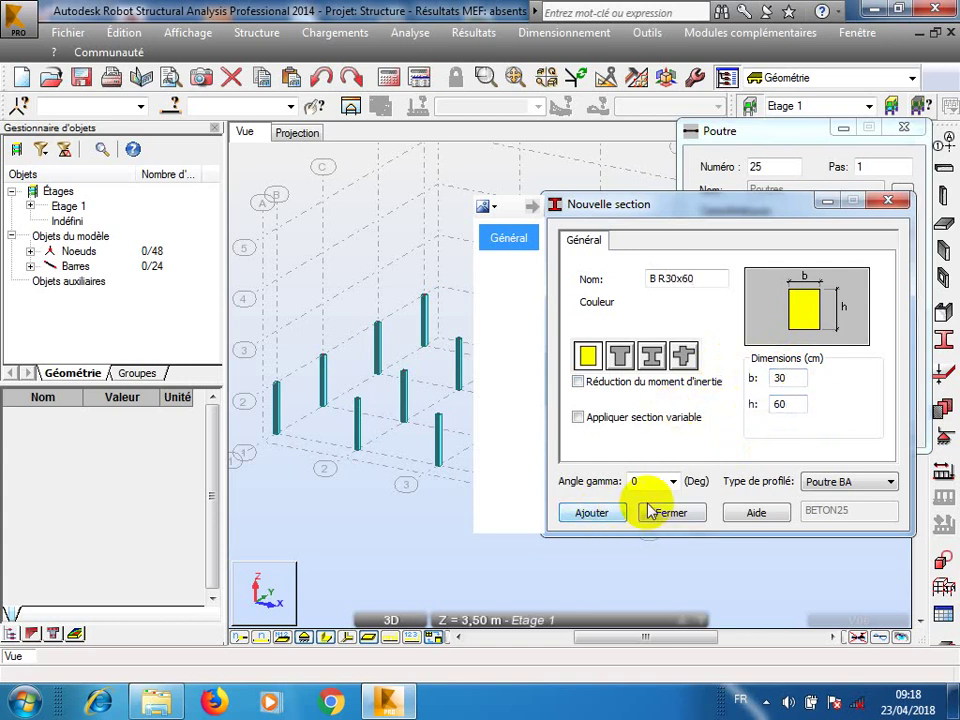
{"action": "left_click", "coordinate": [669, 512]}
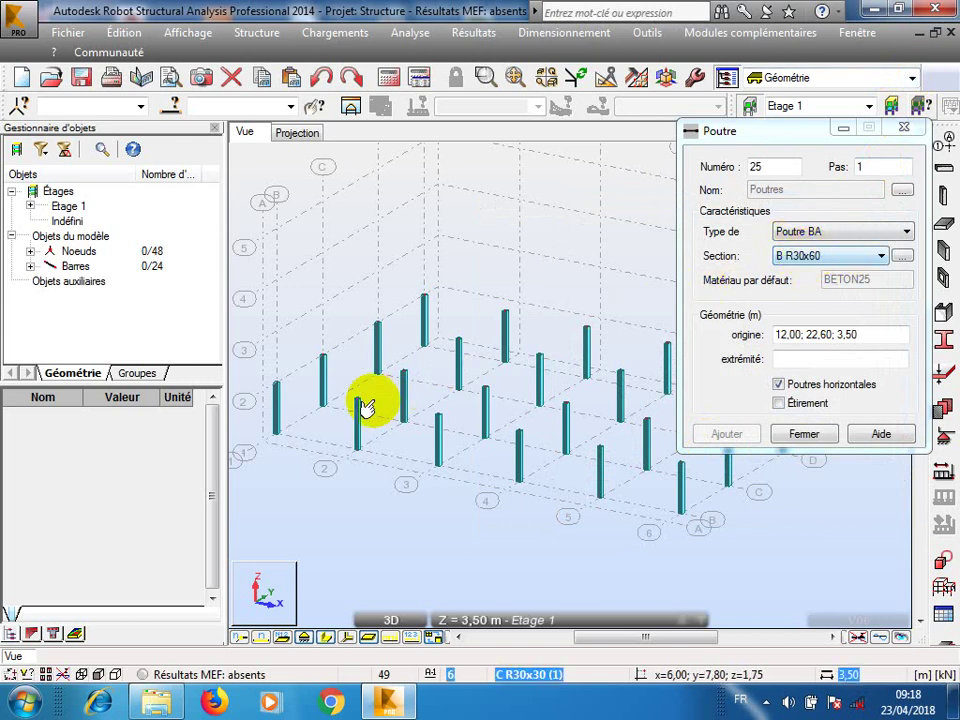
Place the beam in plan along grid line 1 from axis A (0,00; 0,00; 3,50) to axis F (0,00; 22,60; 3,50).
{"action": "scroll", "coordinate": [258, 395], "scroll_direction": "up", "scroll_amount": 2}
{"action": "scroll", "coordinate": [262, 391], "scroll_direction": "up", "scroll_amount": 2}
{"action": "scroll", "coordinate": [545, 360], "scroll_direction": "down", "scroll_amount": 1}
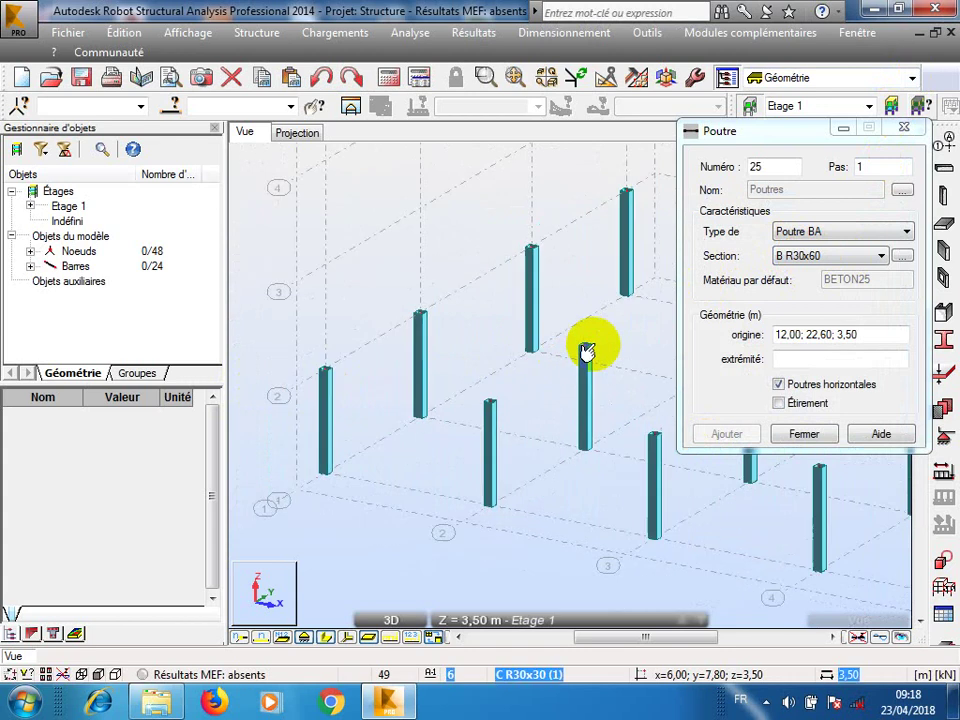
{"action": "left_click_drag", "start_coordinate": [887, 338], "coordinate": [751, 342]}
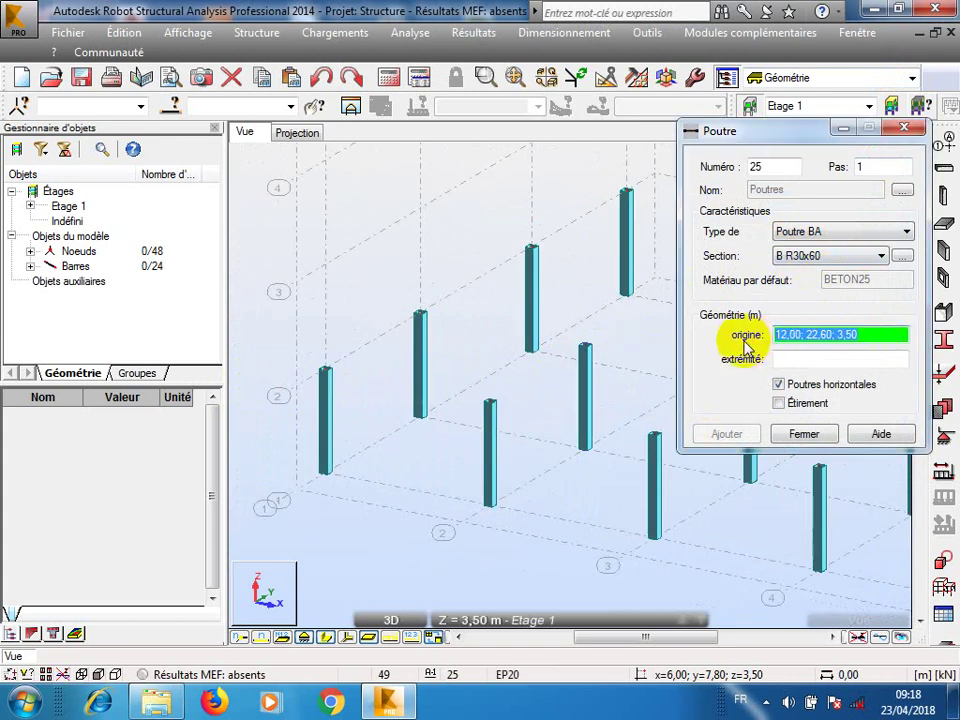
{"action": "left_click", "coordinate": [300, 133]}
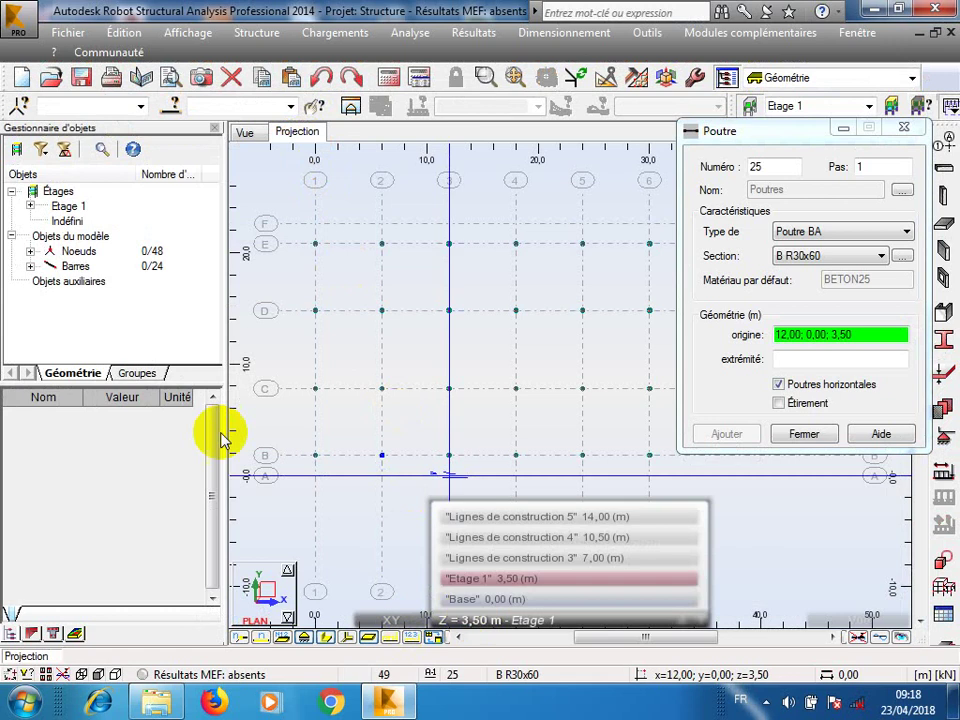
{"action": "scroll", "coordinate": [245, 438], "scroll_direction": "up", "scroll_amount": 2}
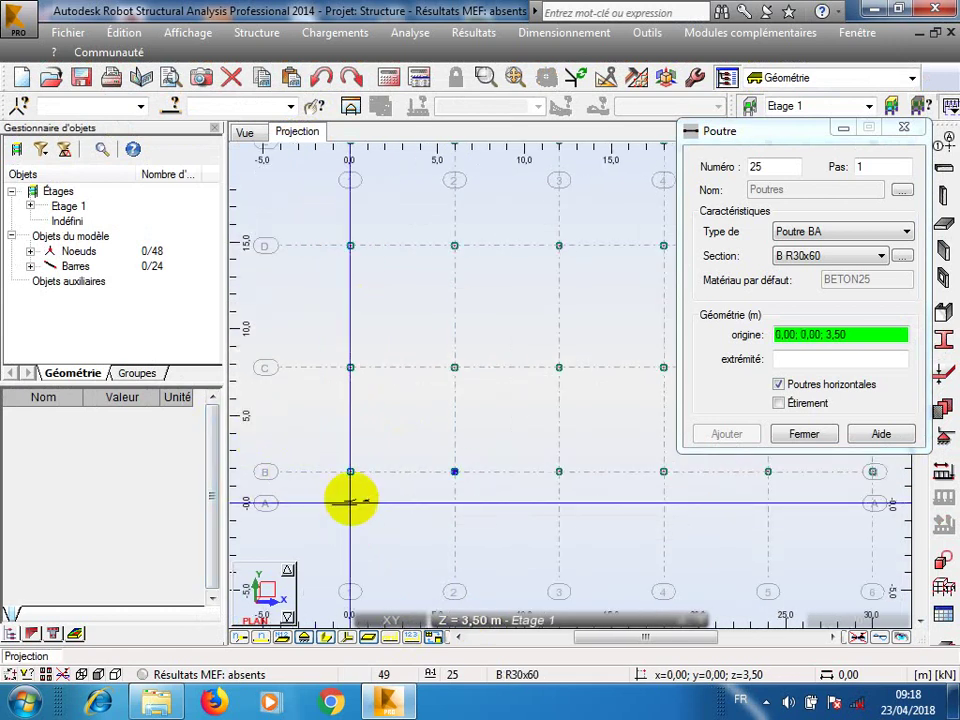
{"action": "scroll", "coordinate": [350, 500], "scroll_direction": "down", "scroll_amount": 1}
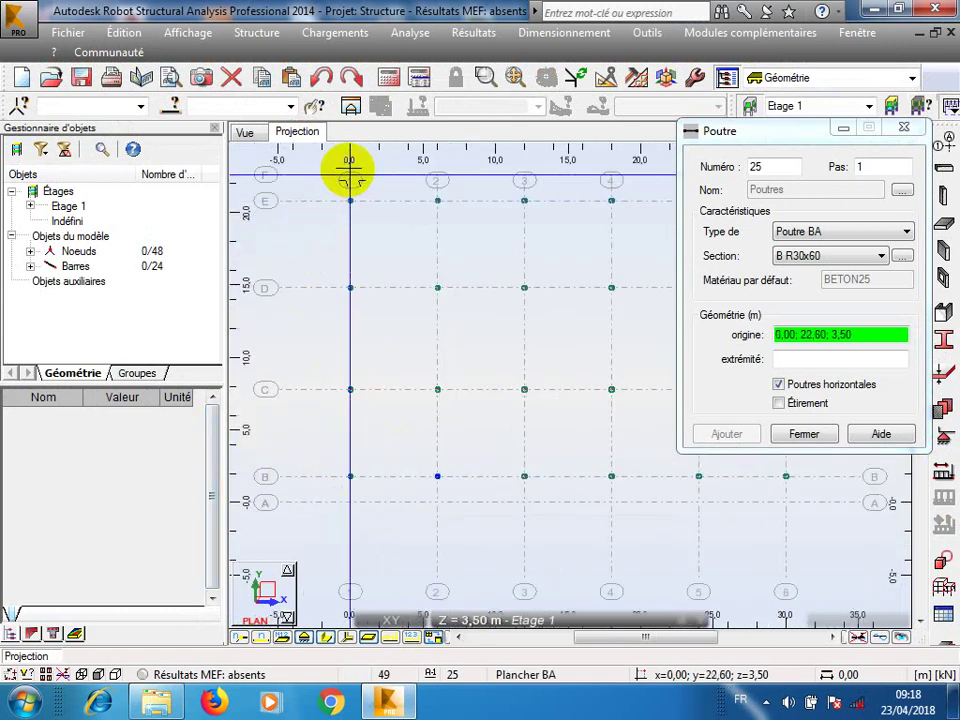
{"action": "left_click", "coordinate": [349, 499]}
{"action": "scroll", "coordinate": [343, 396], "scroll_direction": "down", "scroll_amount": 3}
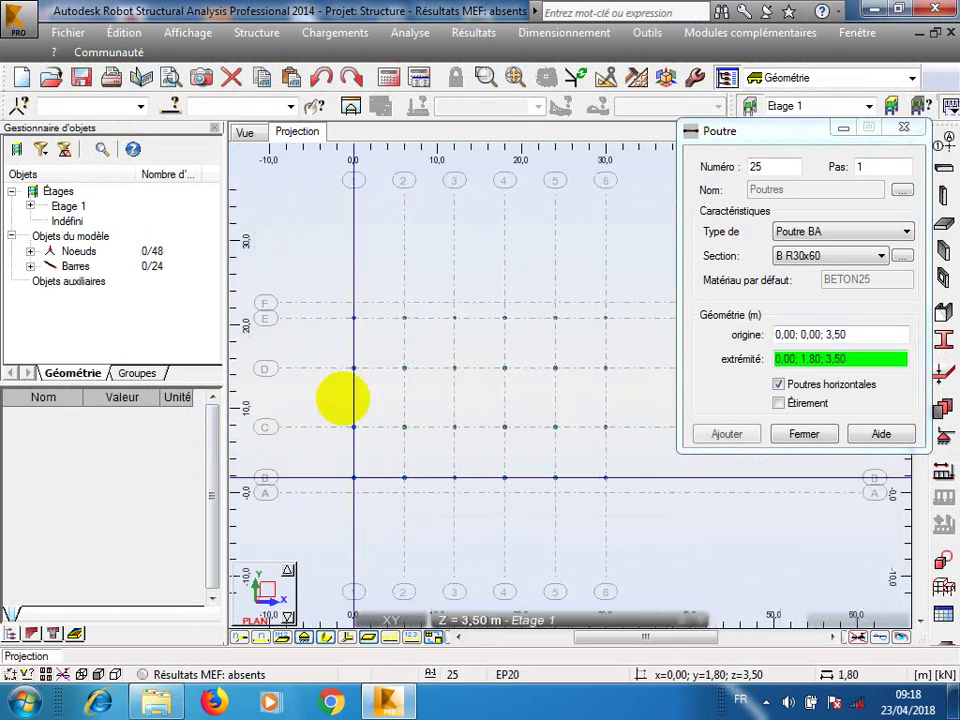
{"action": "scroll", "coordinate": [343, 332], "scroll_direction": "up", "scroll_amount": 3}
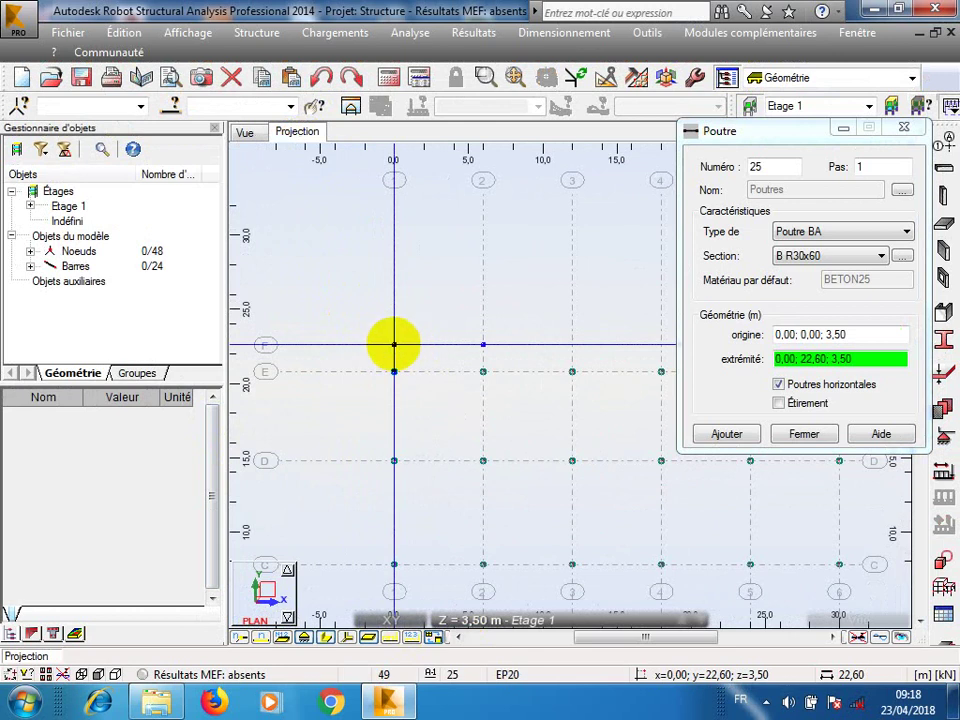
{"action": "left_click", "coordinate": [432, 345]}
{"action": "scroll", "coordinate": [435, 300], "scroll_direction": "down", "scroll_amount": 2}
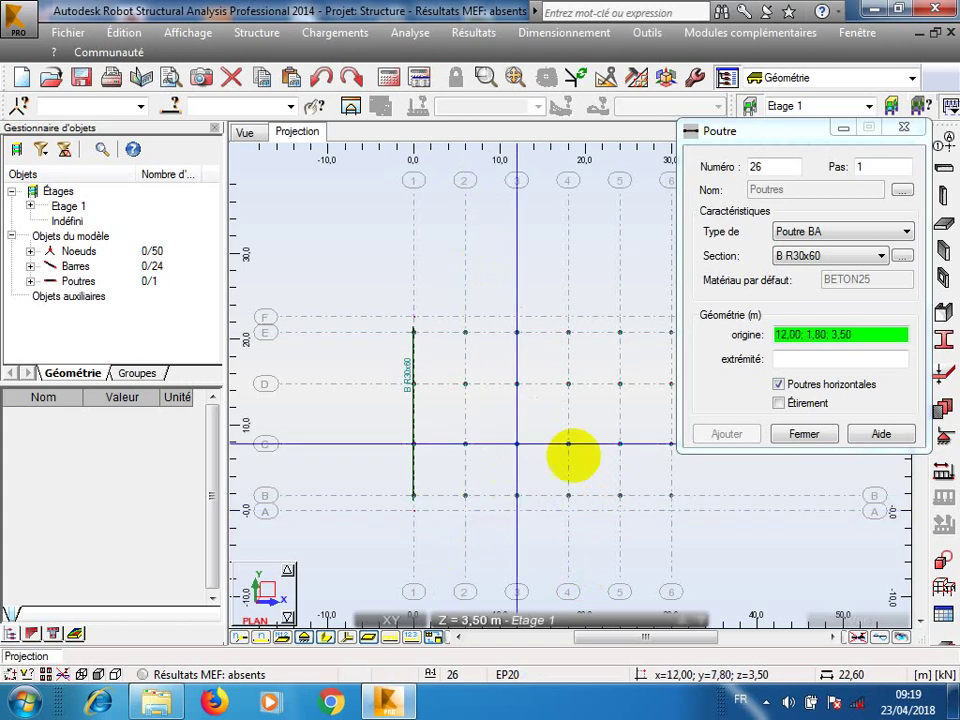
{"action": "left_click", "coordinate": [803, 434]}
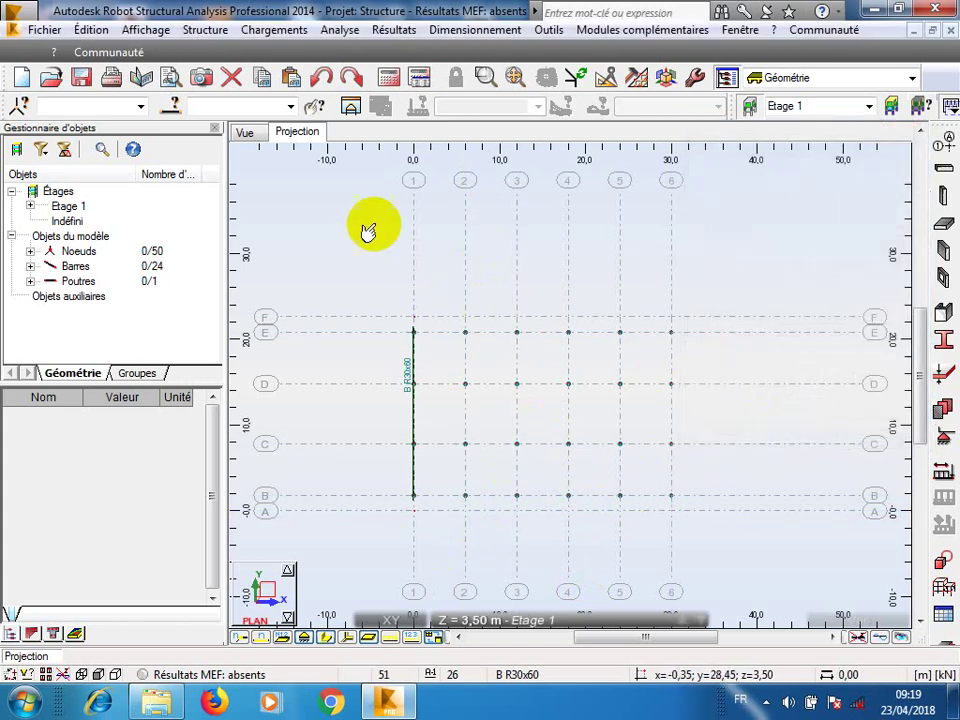
Copy the grid line 1 beam in the 3D view by translation vector 6,00; 0,00; 0,00 with 5 repetitions.
{"action": "left_click", "coordinate": [254, 132]}
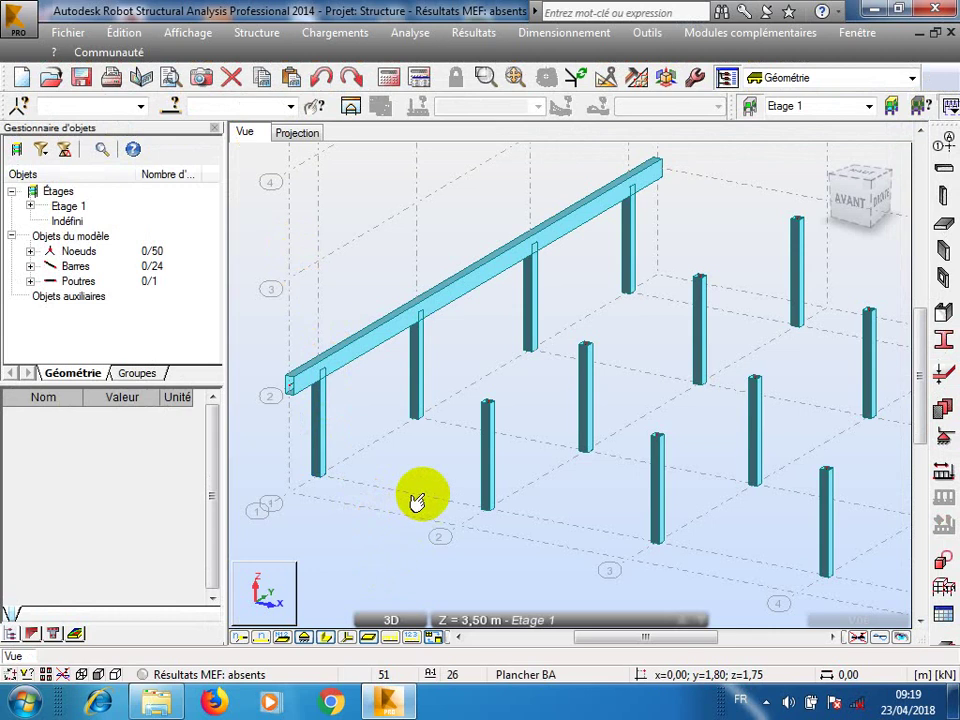
{"action": "scroll", "coordinate": [420, 499], "scroll_direction": "down", "scroll_amount": 1}
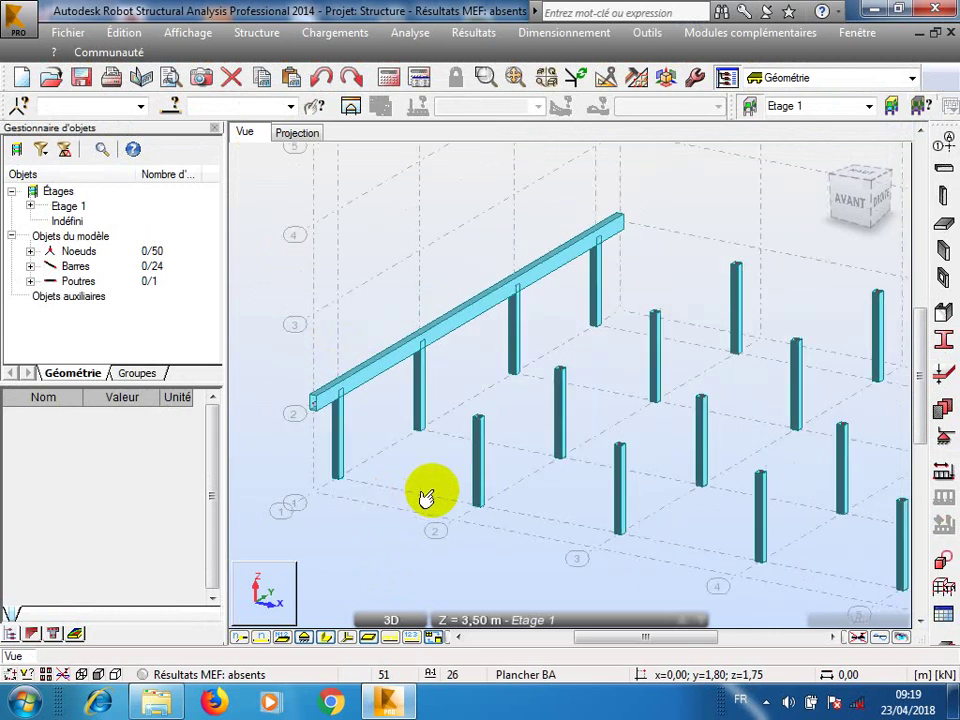
{"action": "left_click", "coordinate": [365, 373]}
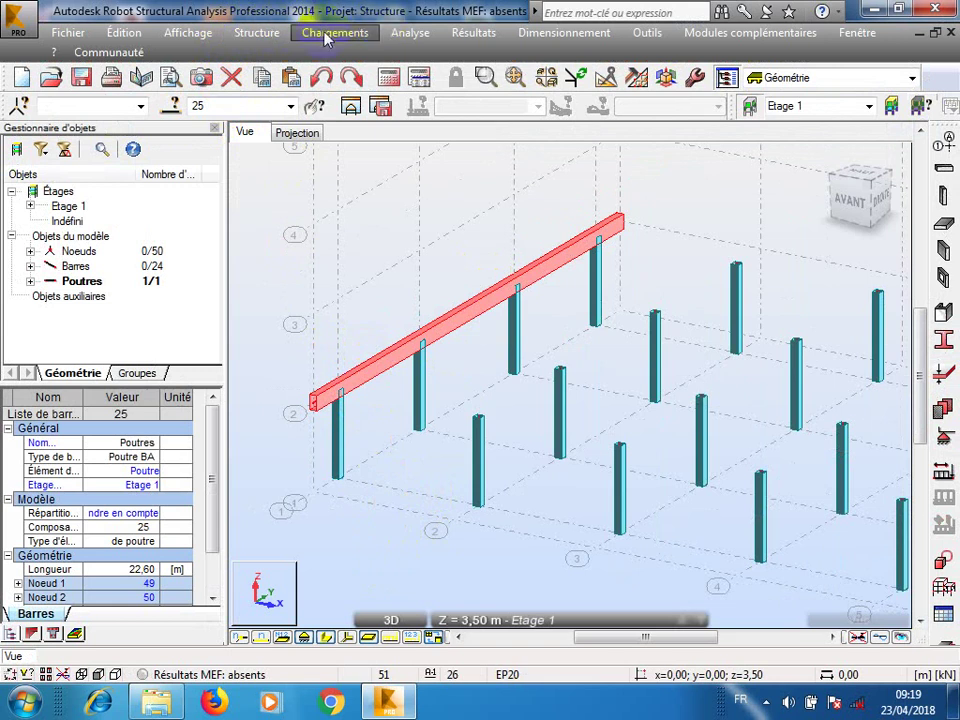
{"action": "left_click", "coordinate": [125, 36]}
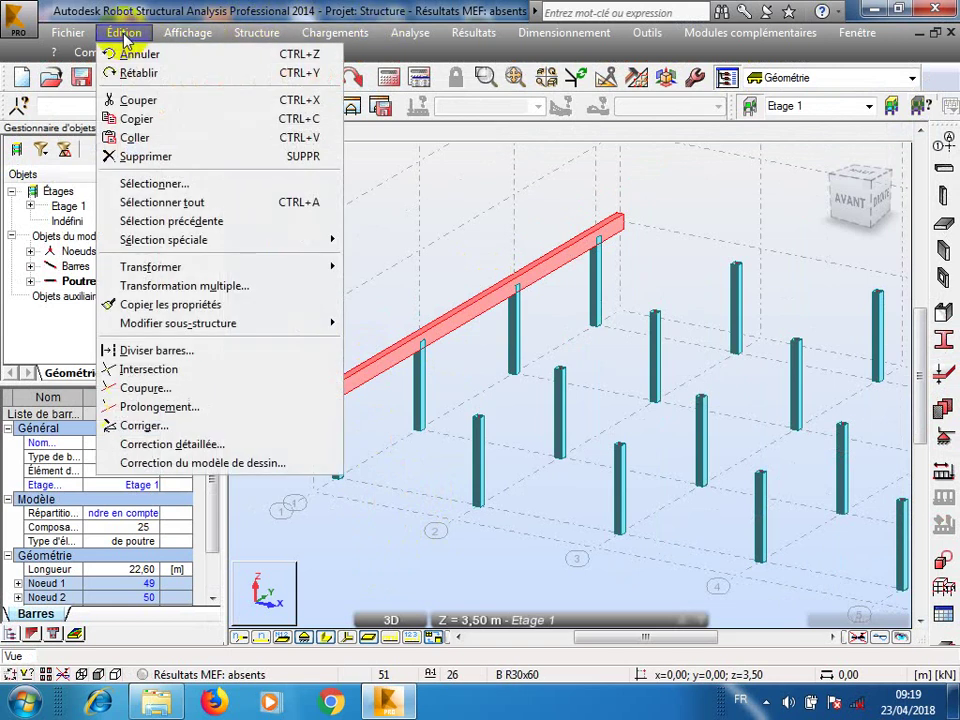
{"action": "mouse_move", "coordinate": [176, 266]}
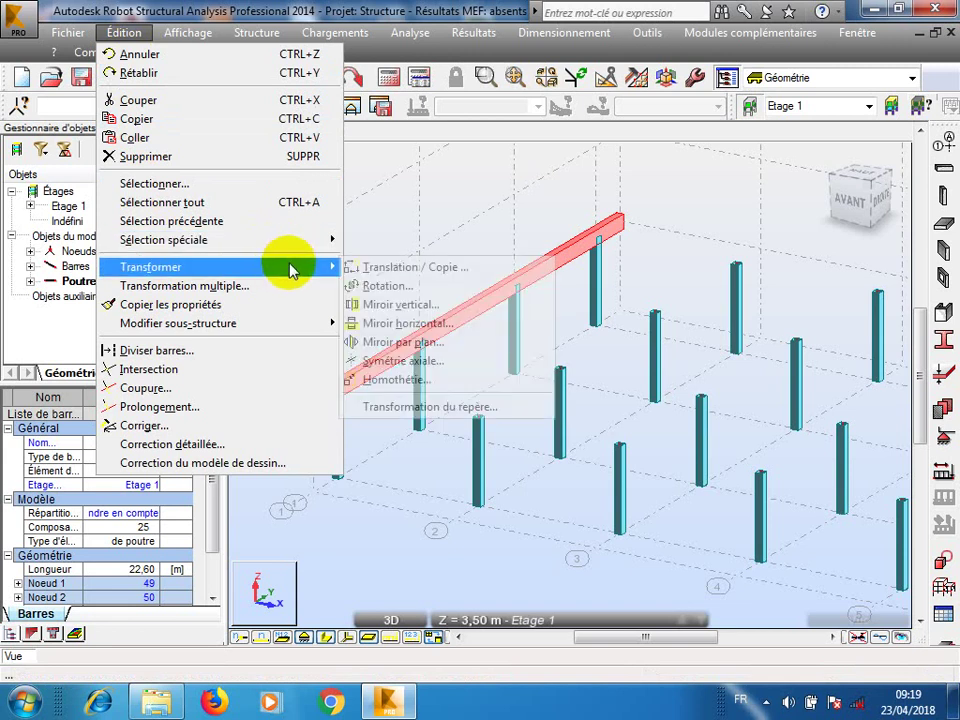
{"action": "left_click", "coordinate": [372, 266]}
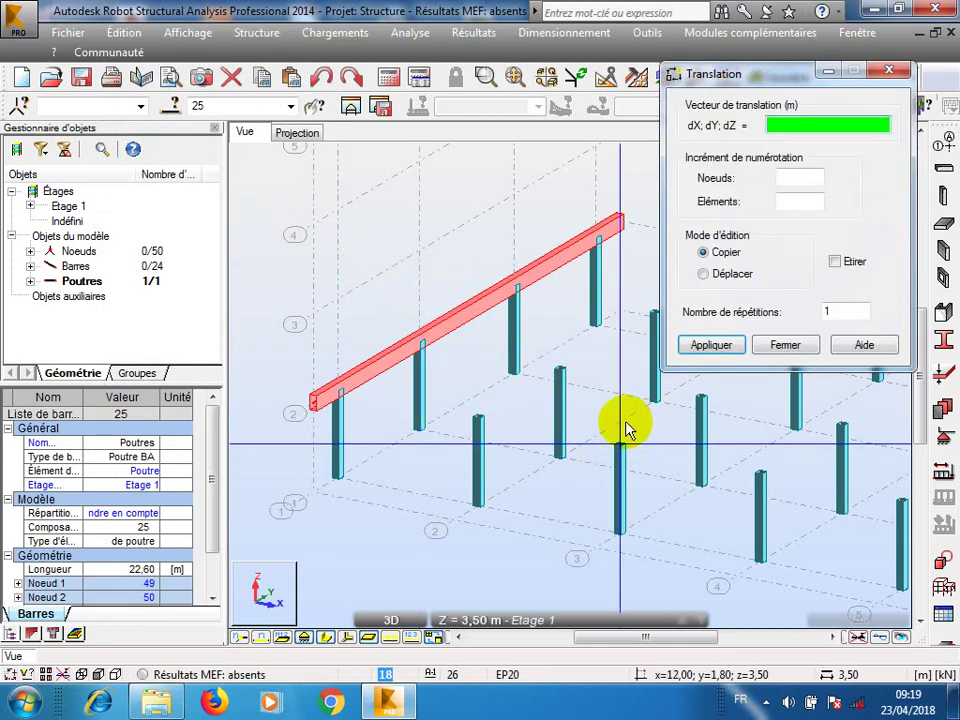
{"action": "left_click", "coordinate": [842, 312]}
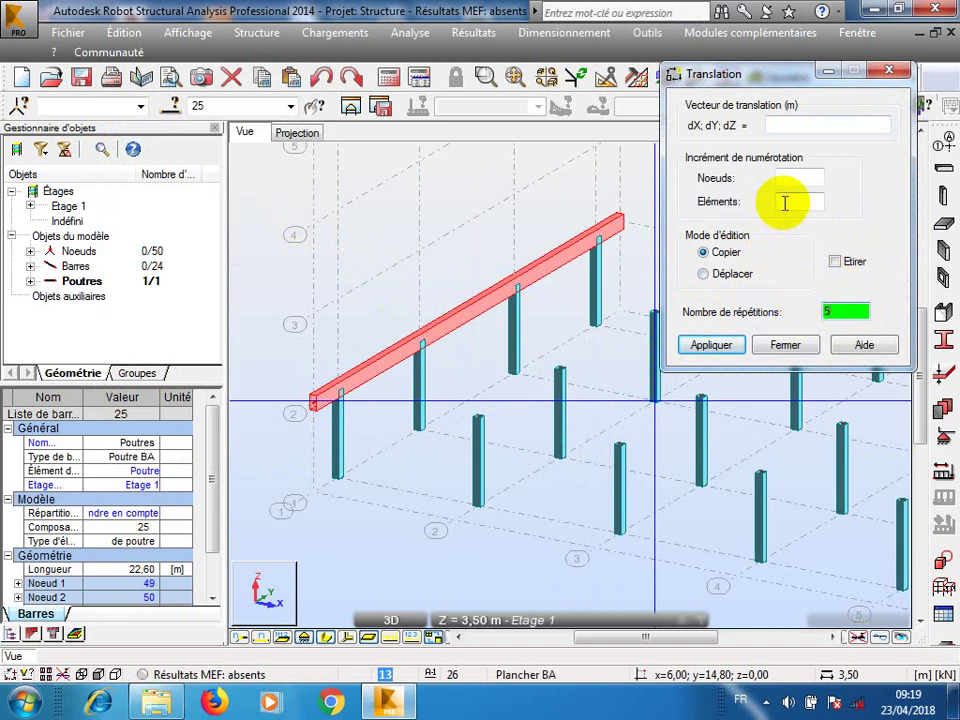
{"action": "left_click", "coordinate": [797, 124]}
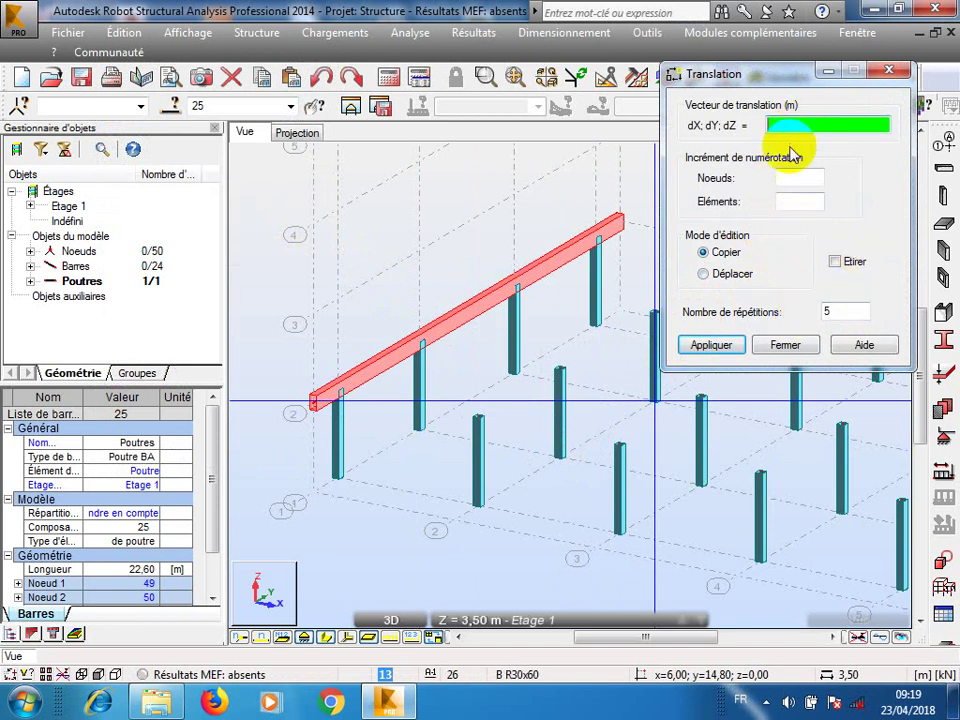
{"action": "left_click", "coordinate": [339, 394]}
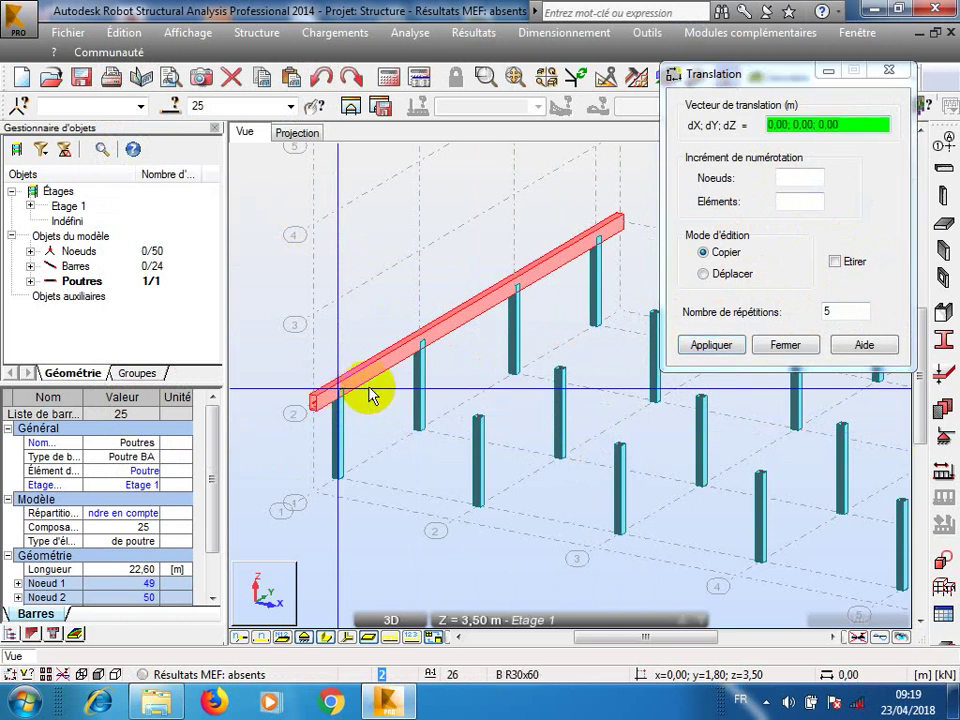
{"action": "left_click", "coordinate": [478, 420]}
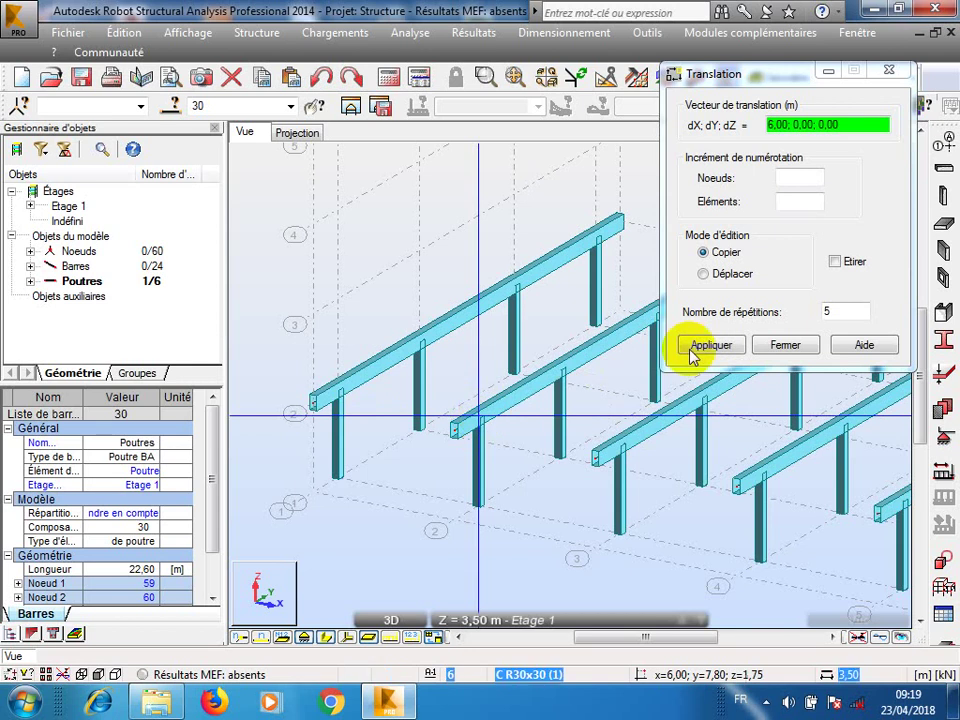
{"action": "left_click", "coordinate": [781, 346]}
{"action": "scroll", "coordinate": [425, 409], "scroll_direction": "down", "scroll_amount": 4}
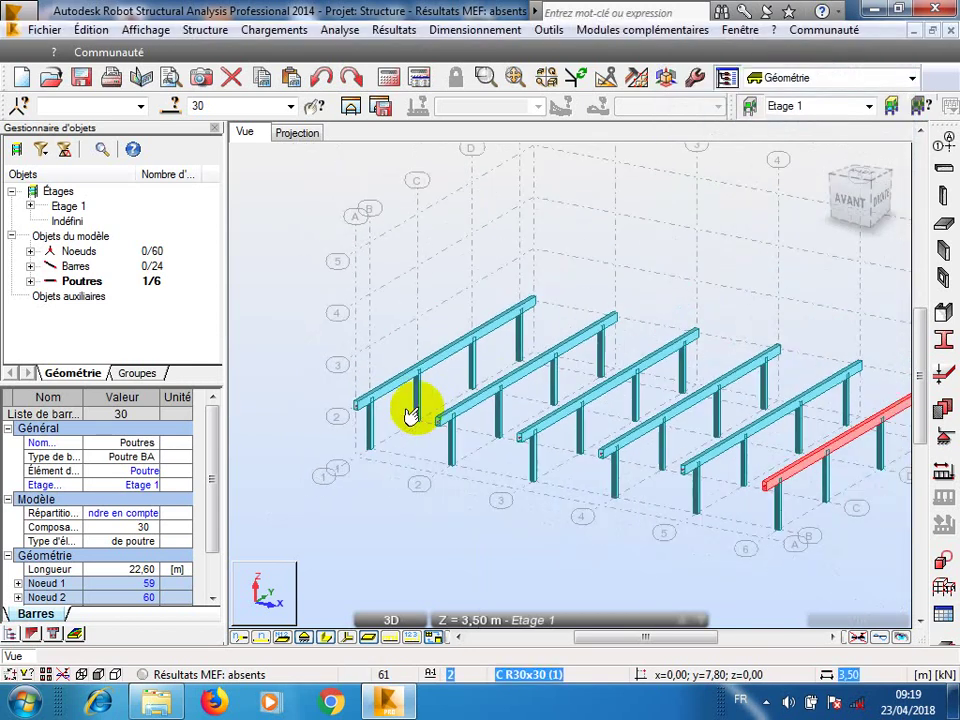
{"action": "left_click", "coordinate": [452, 528]}
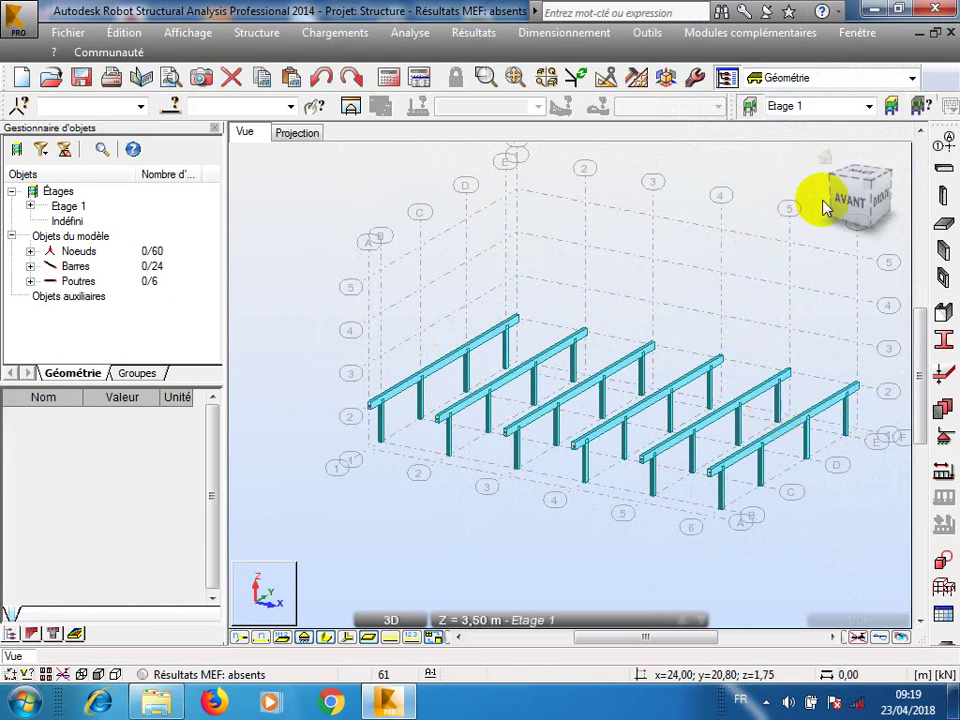
Add a B R30x60 beam along axis B from (0,00; 1,80; 3,50) to (30,00; 1,80; 3,50).
{"action": "left_click", "coordinate": [945, 171]}
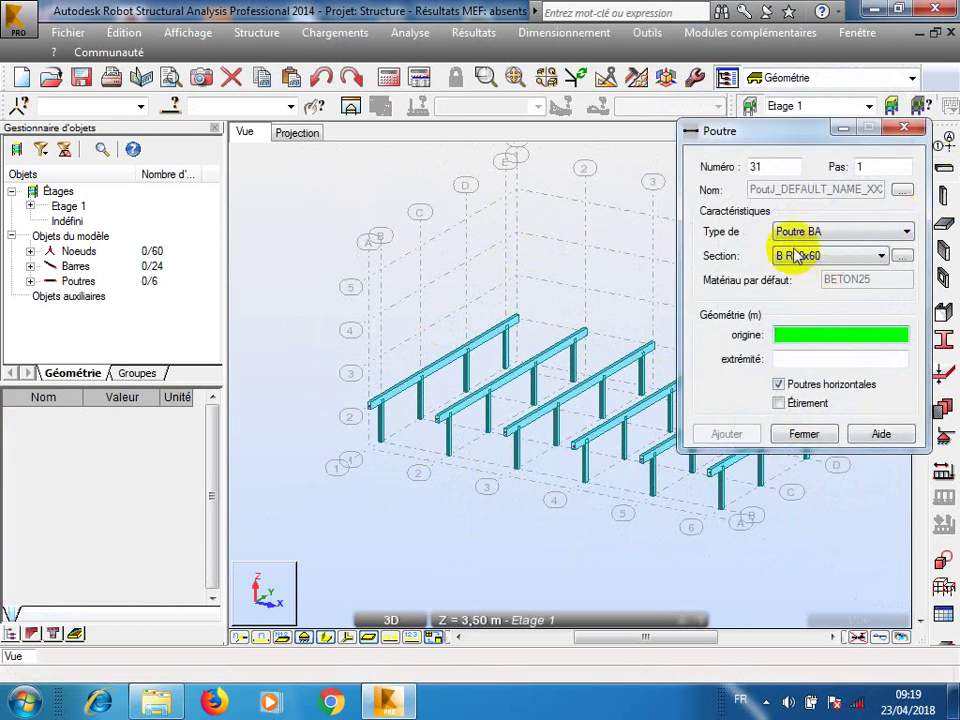
{"action": "left_click", "coordinate": [381, 399]}
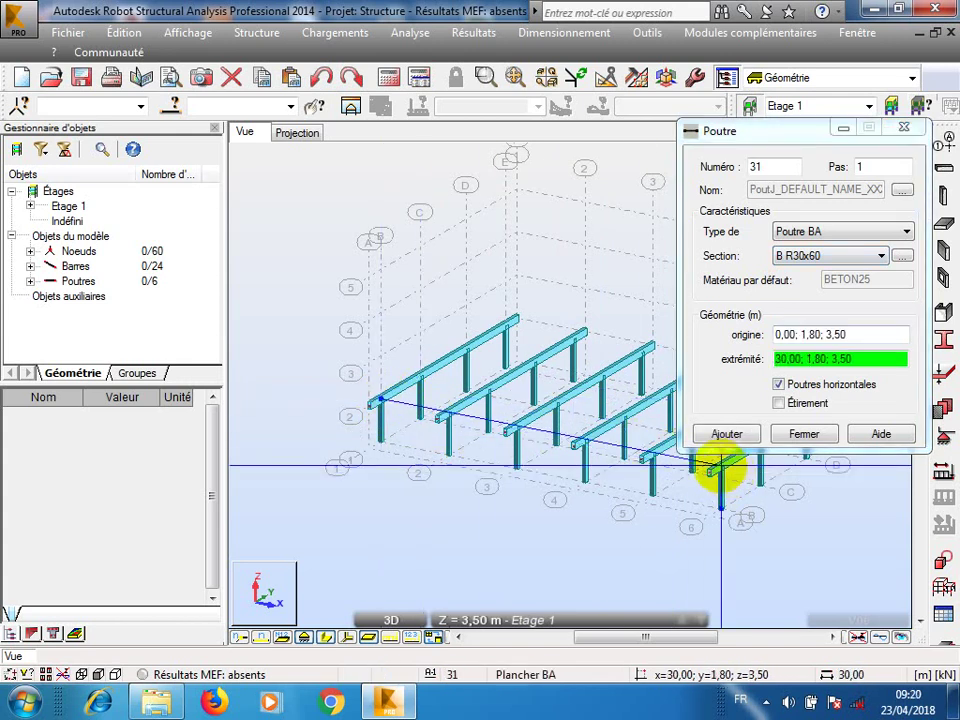
{"action": "left_click", "coordinate": [721, 466]}
{"action": "scroll", "coordinate": [434, 532], "scroll_direction": "down", "scroll_amount": 2}
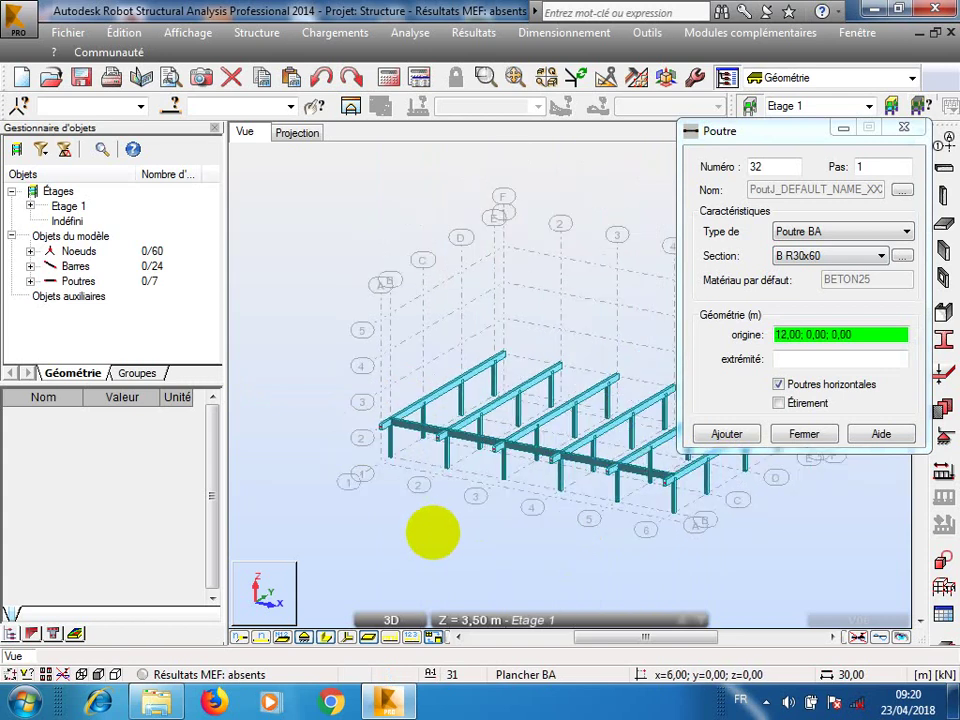
{"action": "scroll", "coordinate": [600, 380], "scroll_direction": "up", "scroll_amount": 3}
{"action": "scroll", "coordinate": [500, 440], "scroll_direction": "down", "scroll_amount": 1}
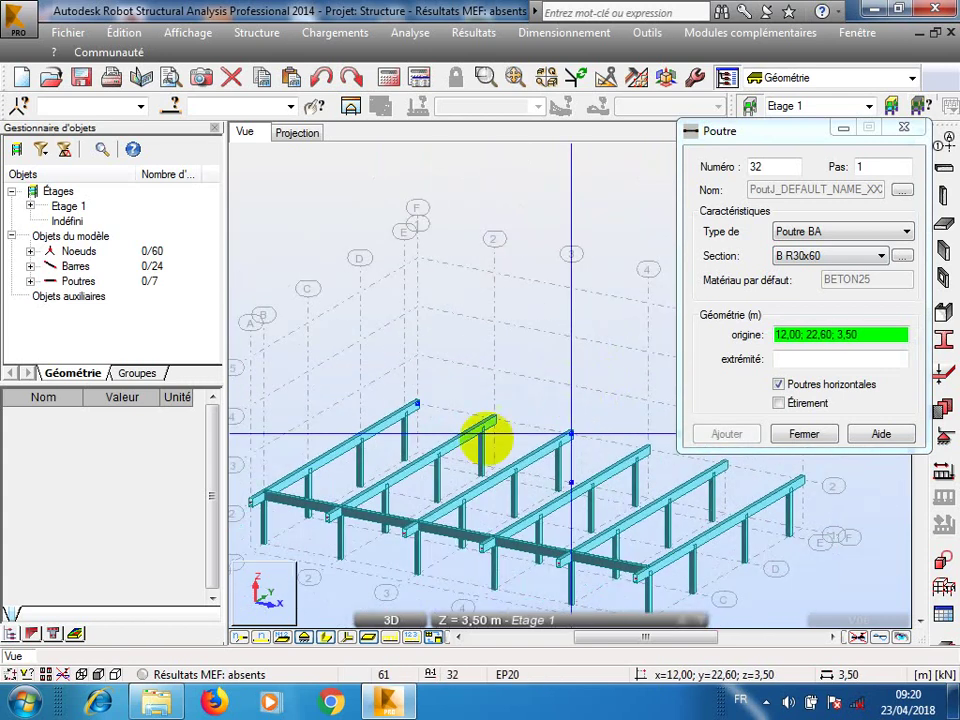
Add B R30x60 beams from grid line 1 to grid line 6 along axes C (y 7,80), D (y 14,80) and E (y 20,80).
{"action": "left_click", "coordinate": [307, 467]}
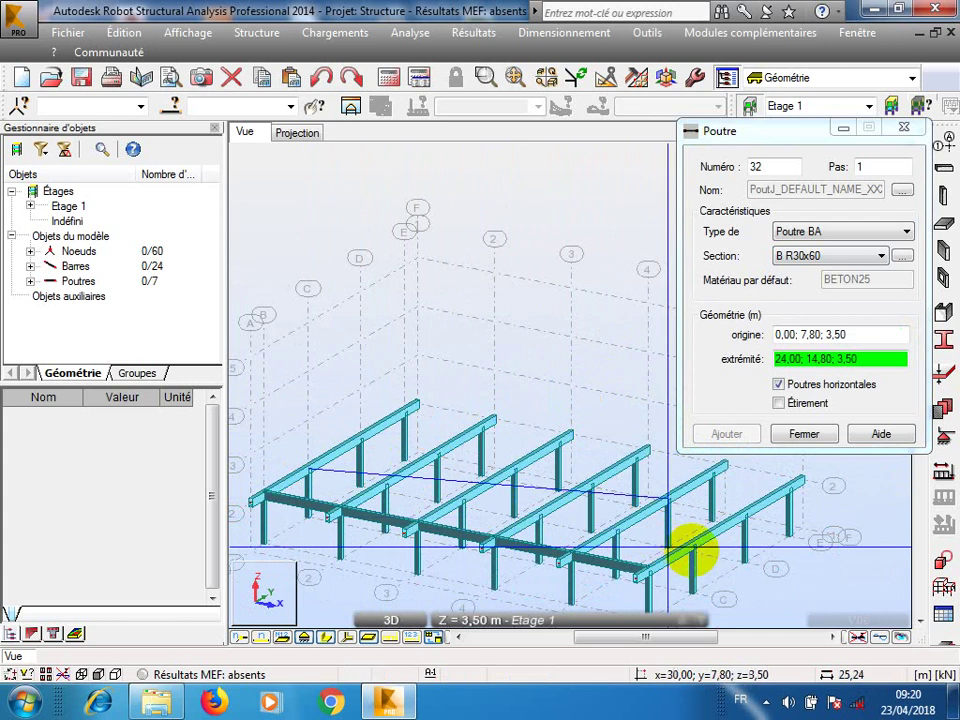
{"action": "left_click", "coordinate": [692, 543]}
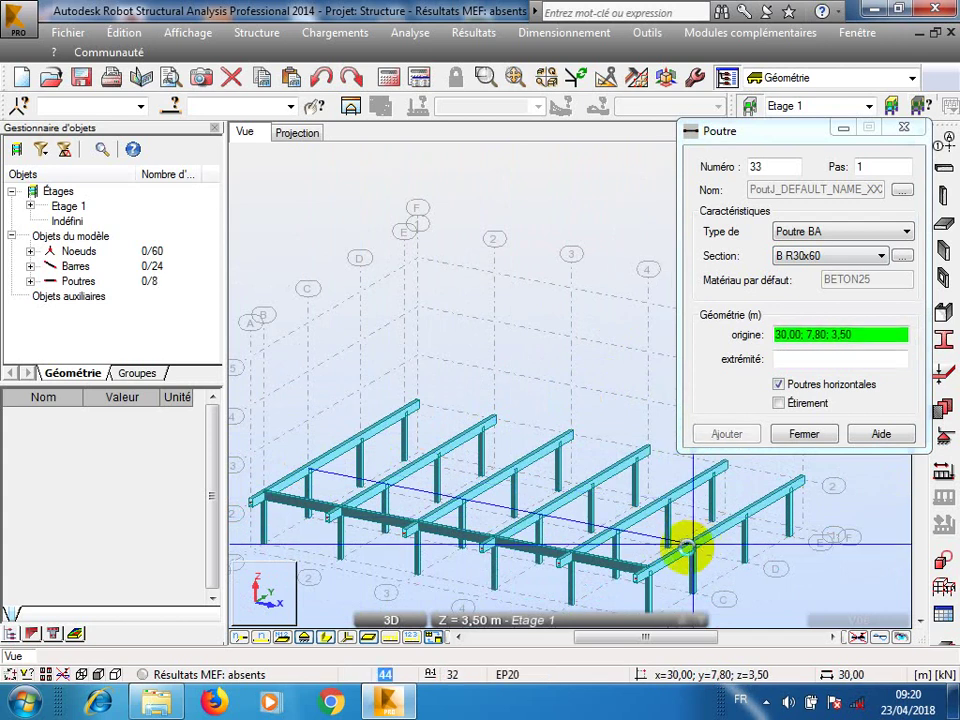
{"action": "left_click", "coordinate": [358, 437]}
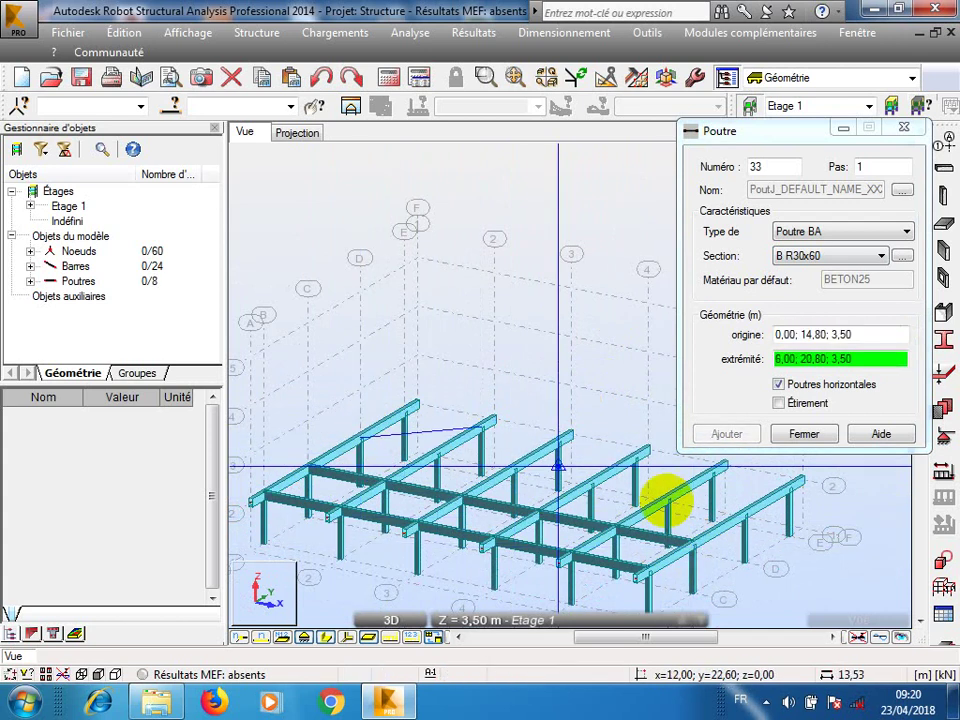
{"action": "left_click", "coordinate": [744, 511]}
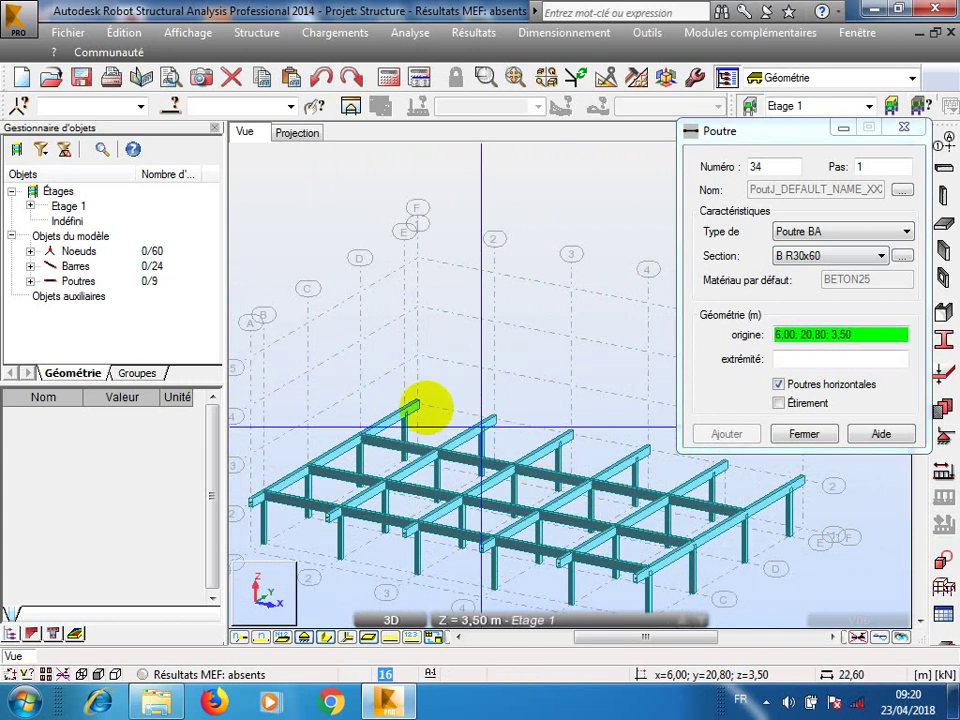
{"action": "left_click", "coordinate": [405, 411]}
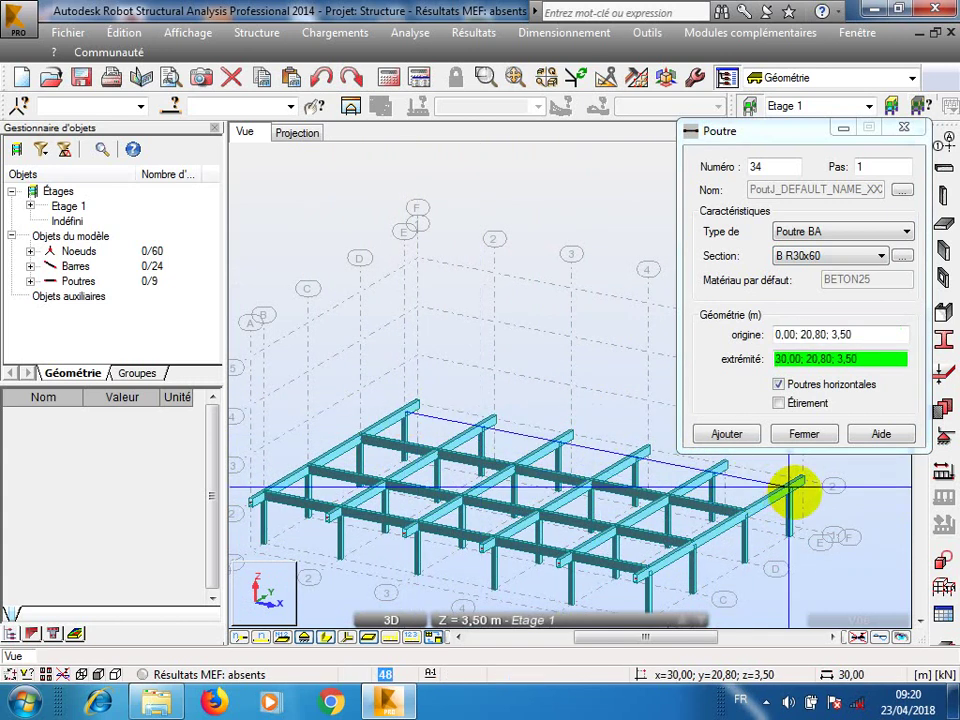
{"action": "left_click", "coordinate": [789, 486]}
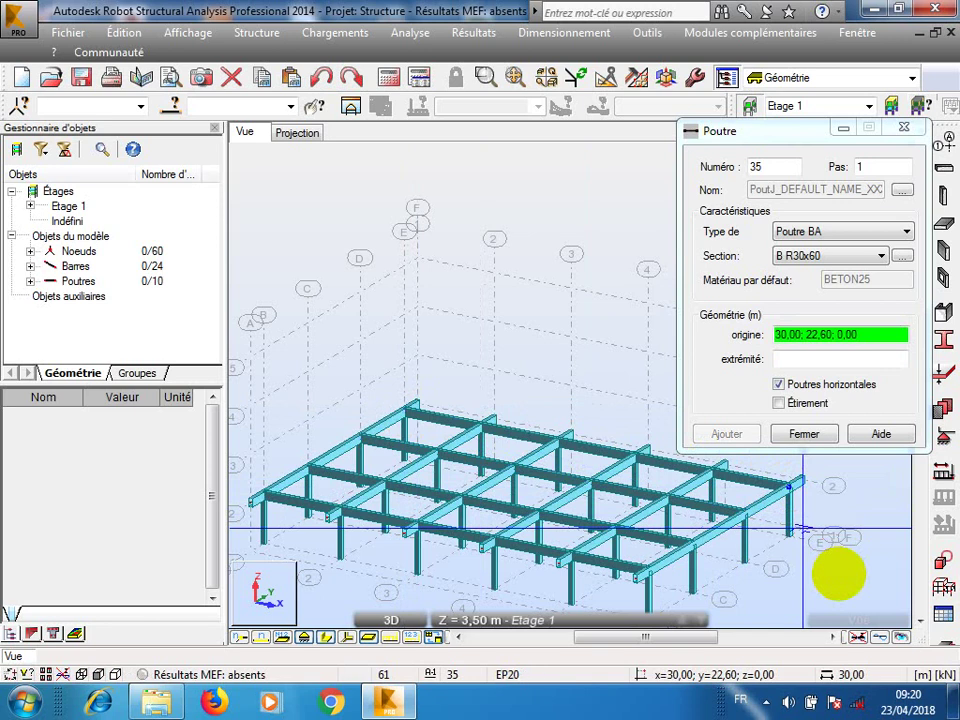
{"action": "scroll", "coordinate": [375, 316], "scroll_direction": "down", "scroll_amount": 1}
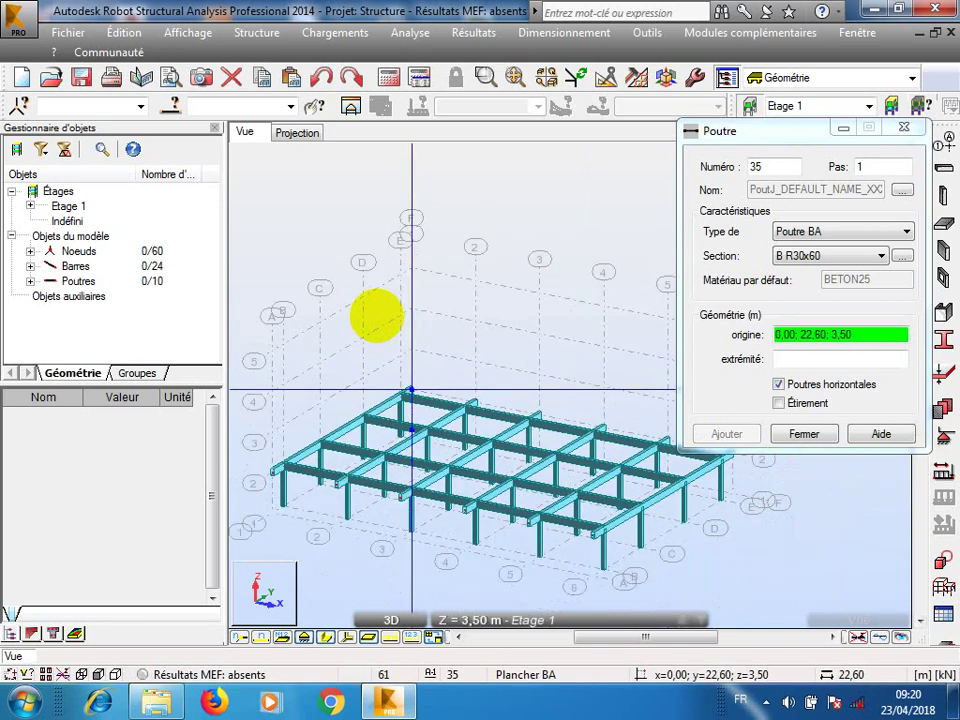
{"action": "left_click", "coordinate": [804, 436]}
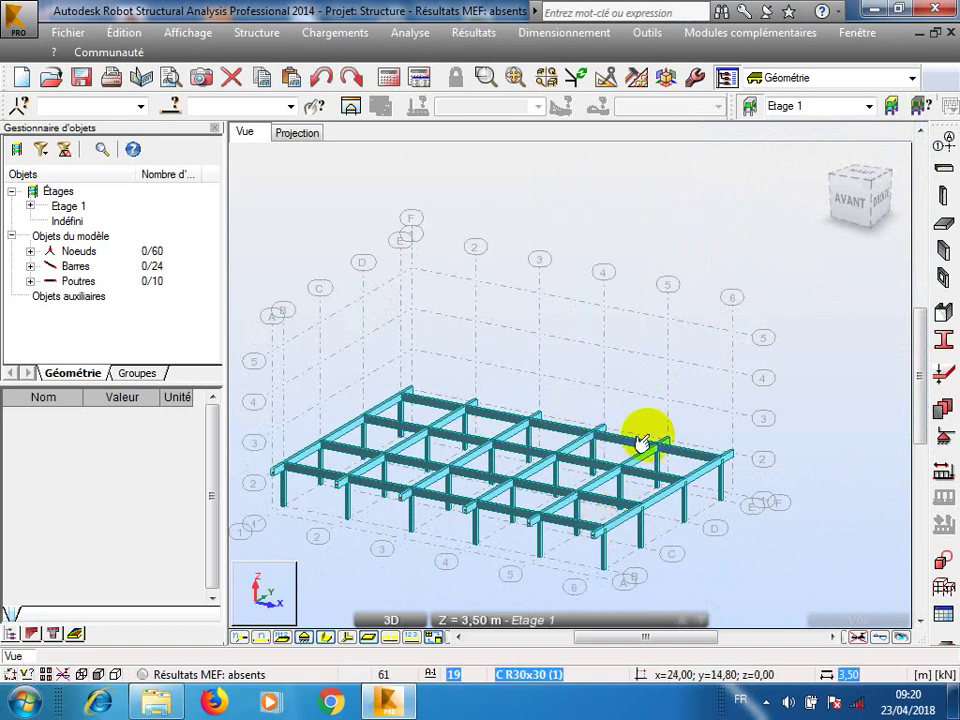
{"action": "left_click", "coordinate": [290, 133]}
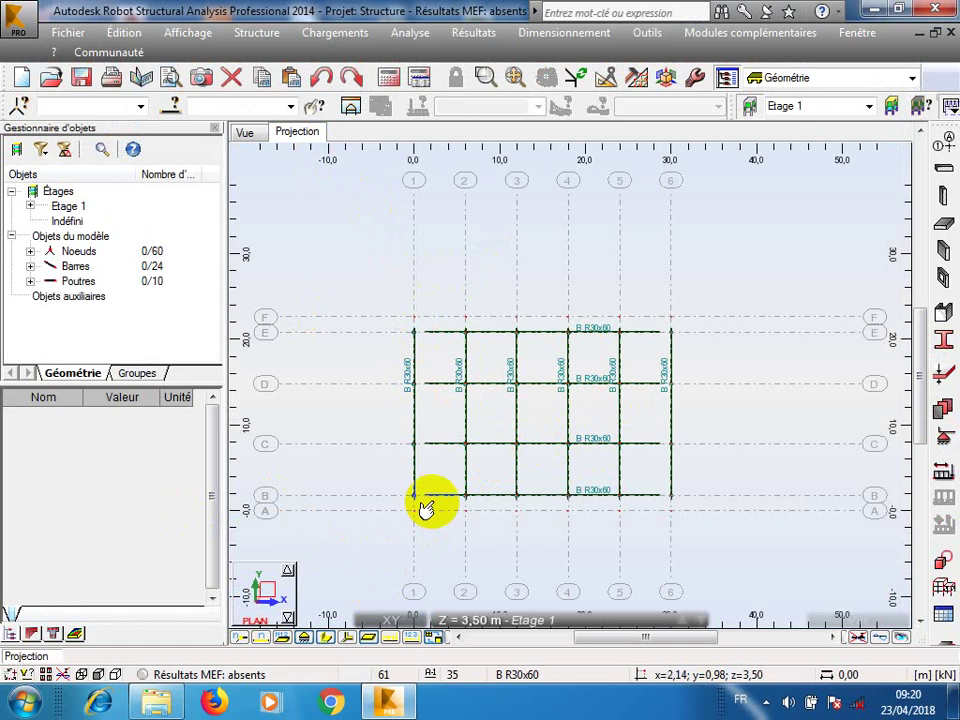
{"action": "scroll", "coordinate": [500, 478], "scroll_direction": "up", "scroll_amount": 1}
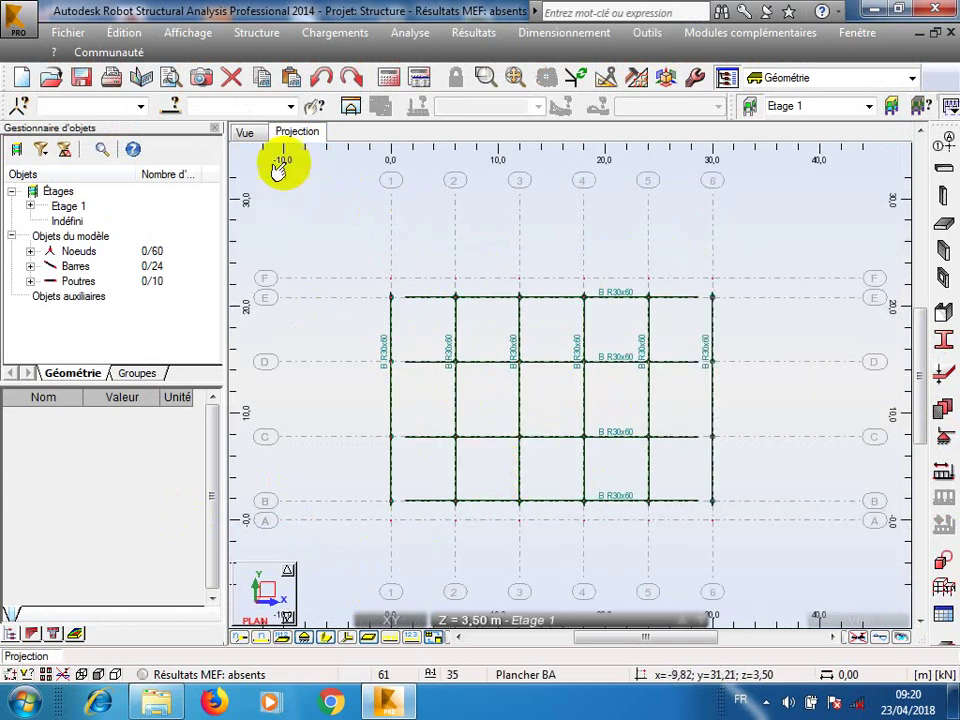
{"action": "left_click", "coordinate": [255, 137]}
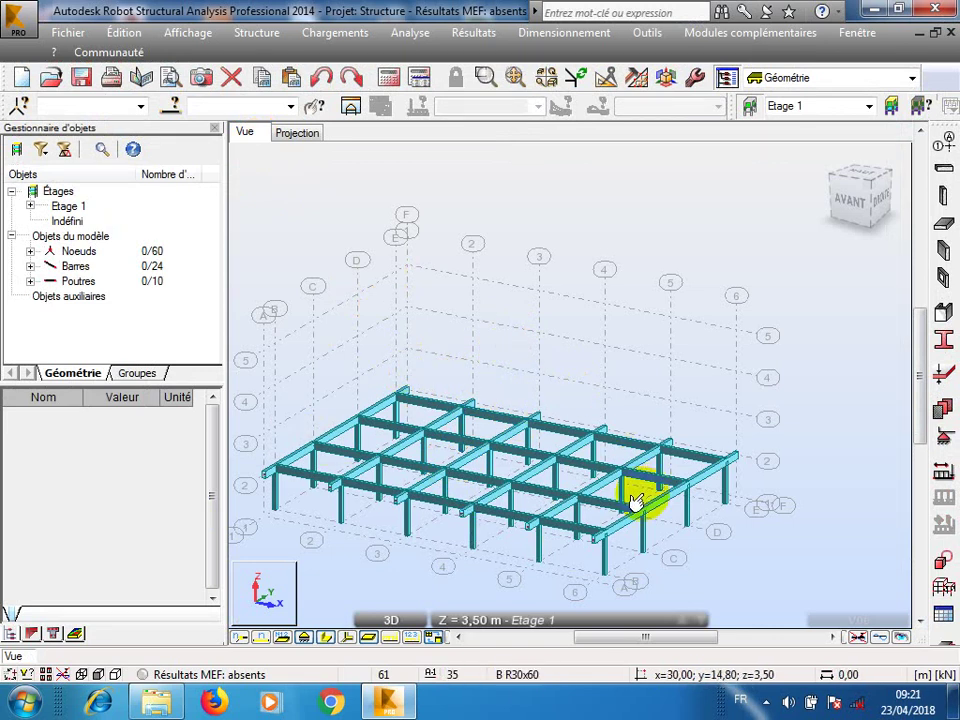
Start defining a floor in the plan projection with thickness EP20 and the model plancher - diaphragme souple.
{"action": "left_click", "coordinate": [299, 143]}
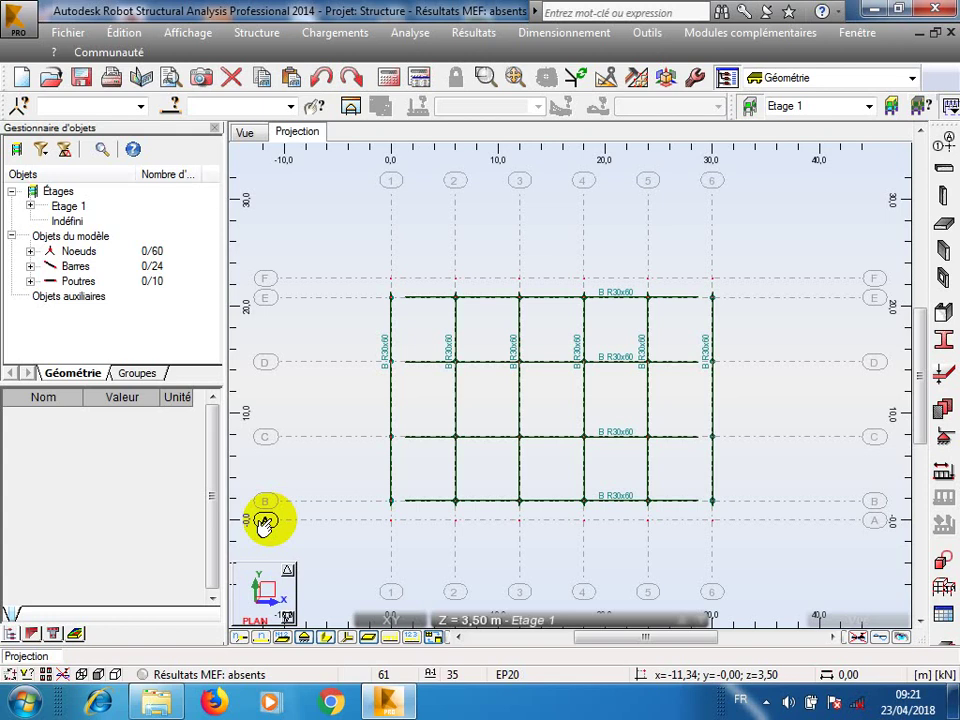
{"action": "left_click", "coordinate": [264, 35]}
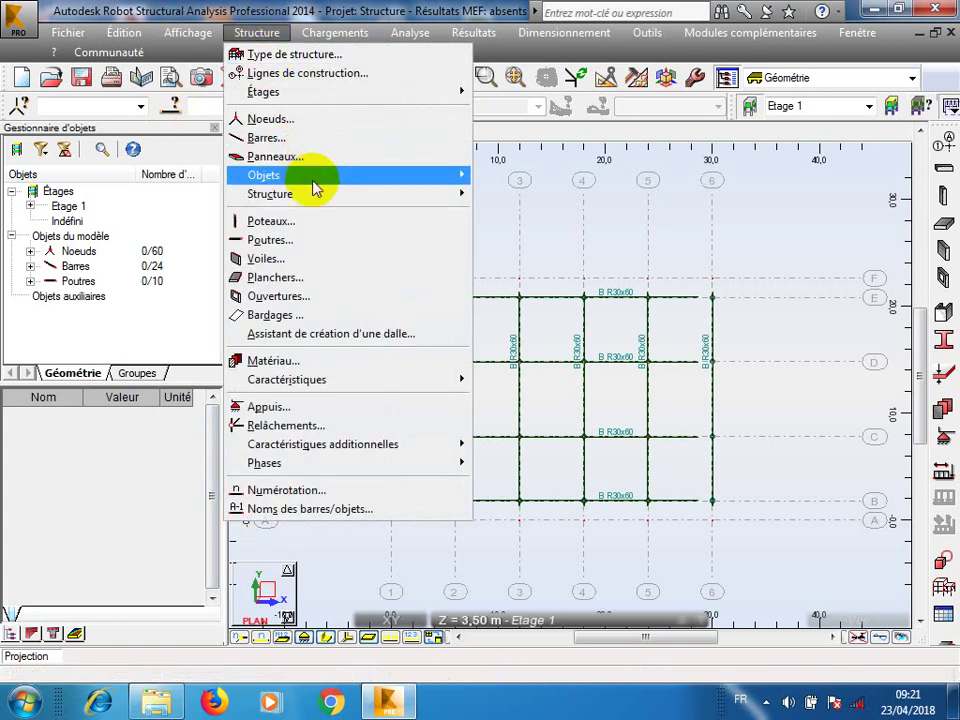
{"action": "left_click", "coordinate": [329, 287]}
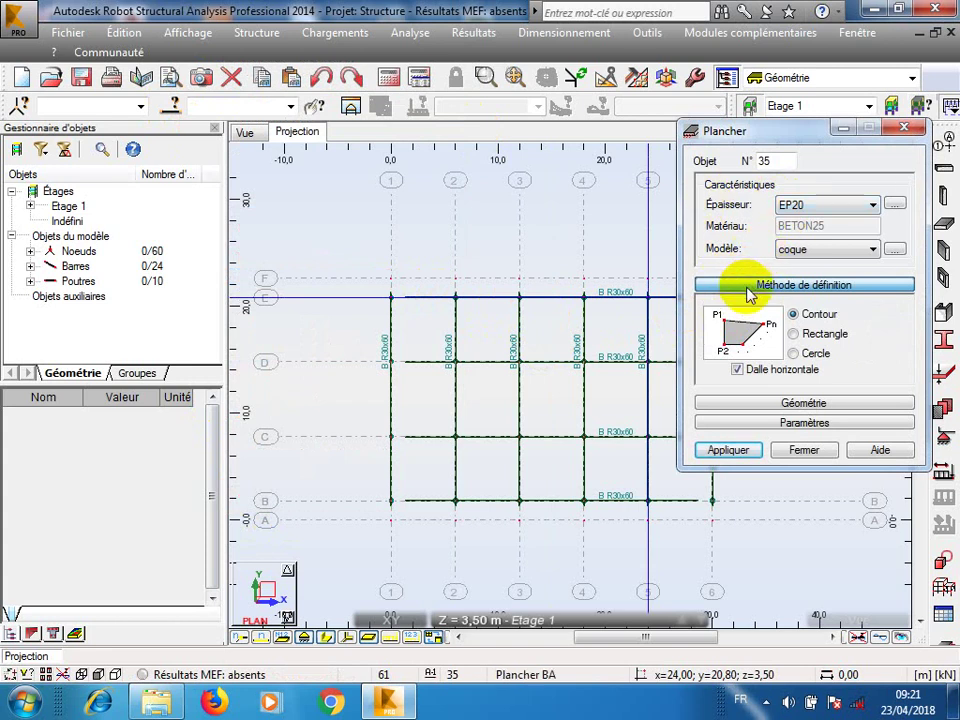
{"action": "left_click", "coordinate": [841, 254]}
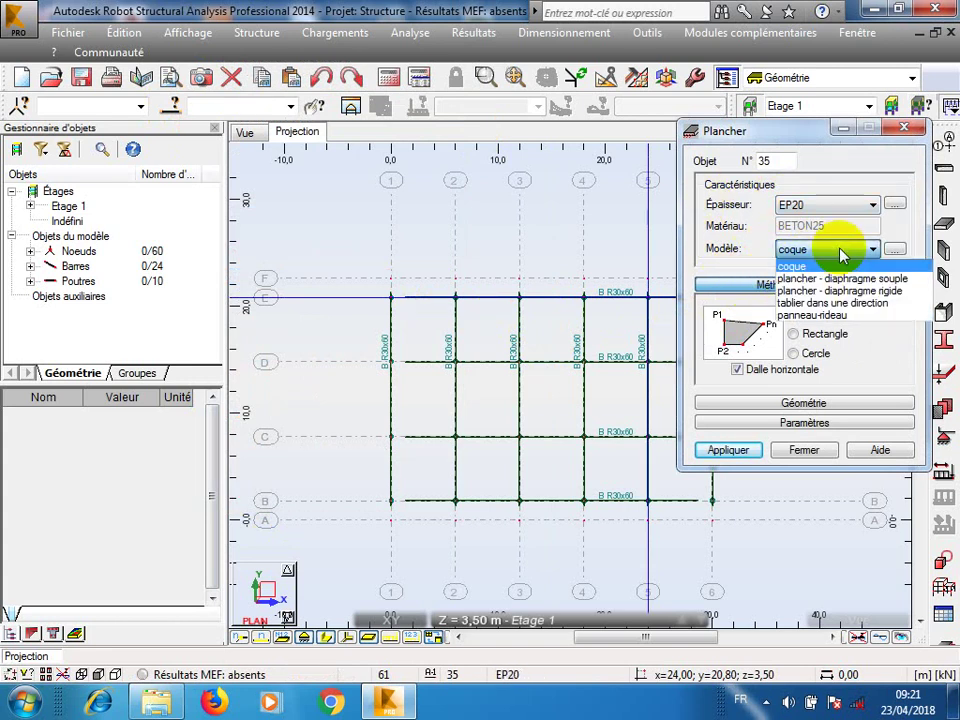
{"action": "left_click", "coordinate": [841, 254]}
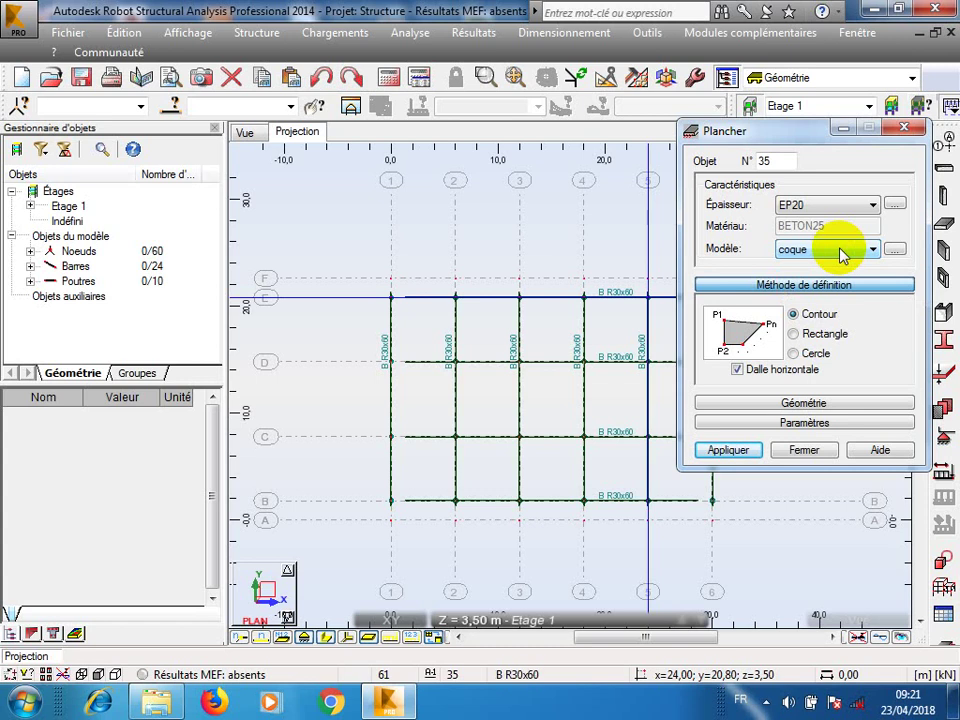
{"action": "left_click", "coordinate": [853, 206]}
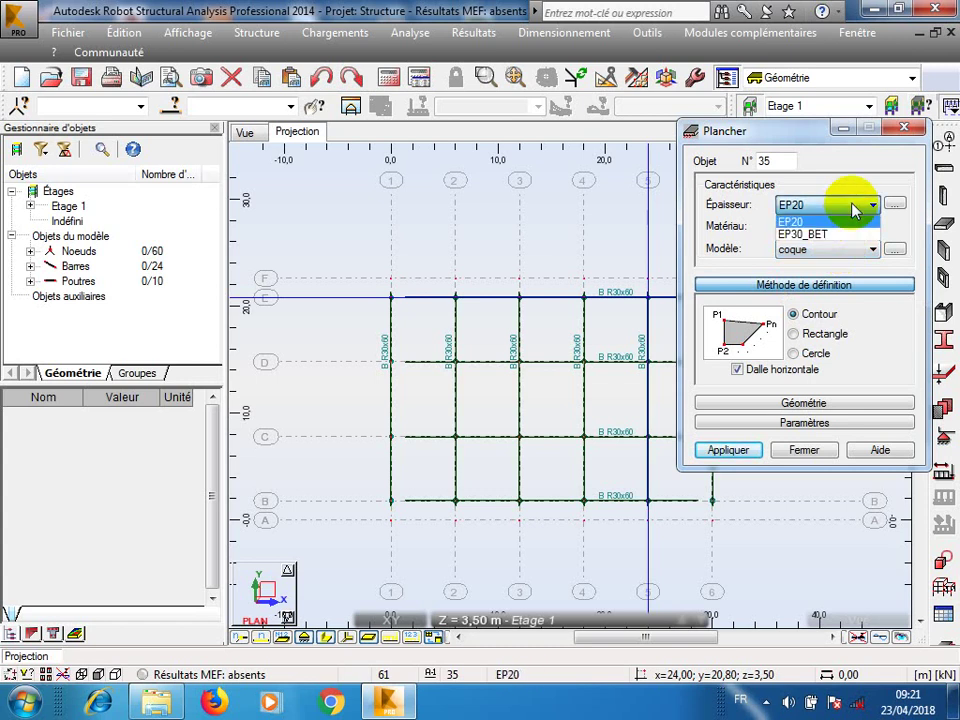
{"action": "left_click", "coordinate": [853, 206]}
{"action": "left_click", "coordinate": [844, 256]}
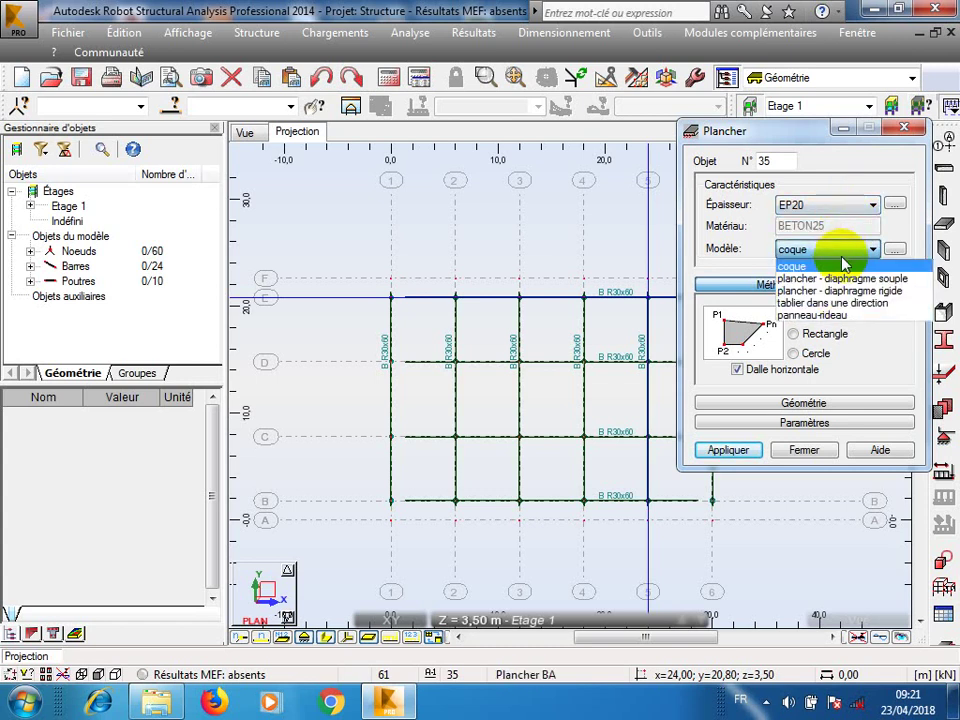
{"action": "left_click", "coordinate": [842, 279]}
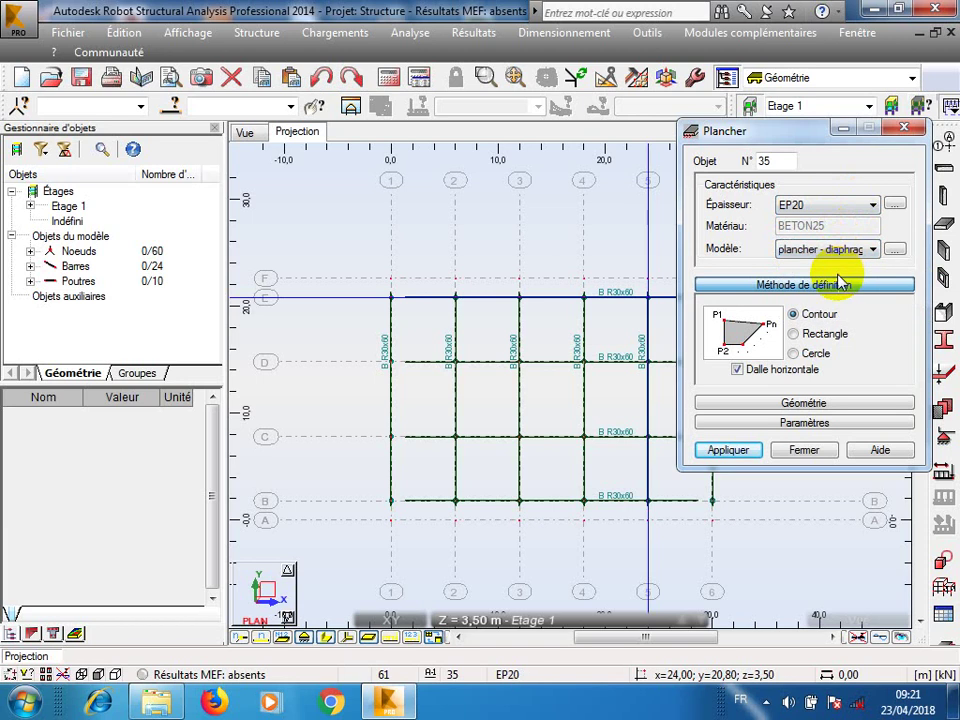
Review the calculation model settings of plancher - diaphragme souple, including its finite element type, and close the floor definition.
{"action": "left_click", "coordinate": [896, 251]}
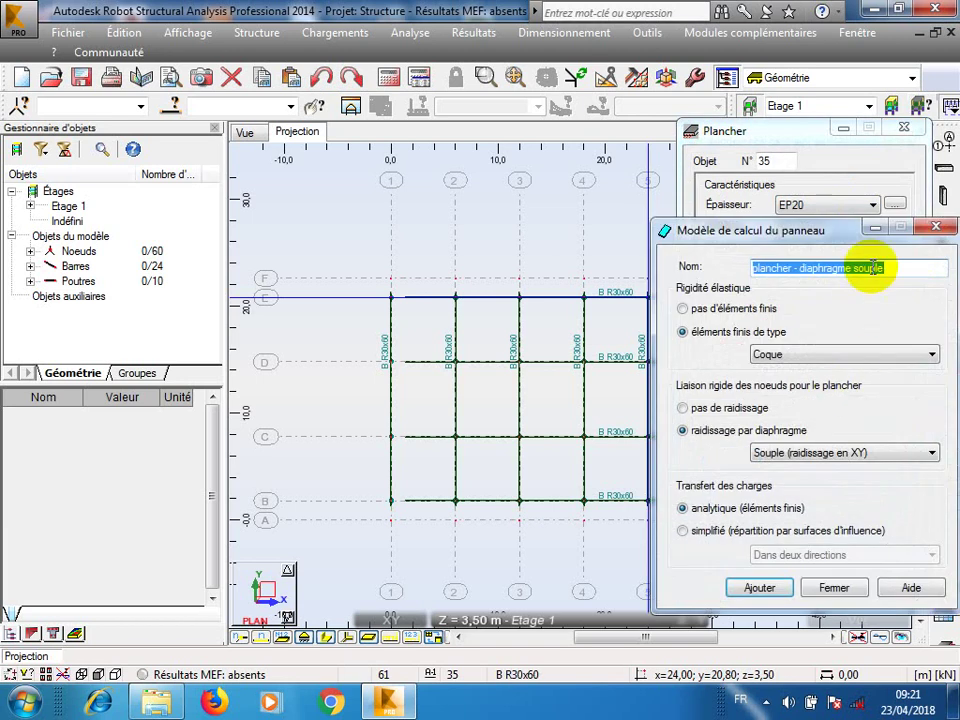
{"action": "left_click", "coordinate": [834, 231]}
{"action": "left_click_drag", "start_coordinate": [834, 231], "coordinate": [700, 203]}
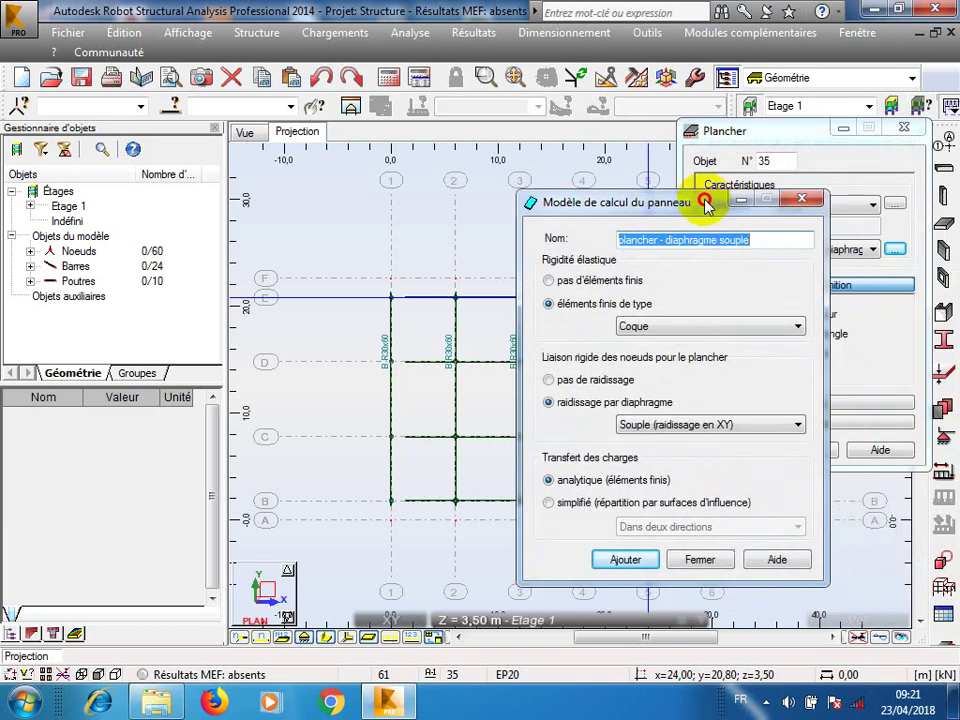
{"action": "left_click", "coordinate": [729, 327]}
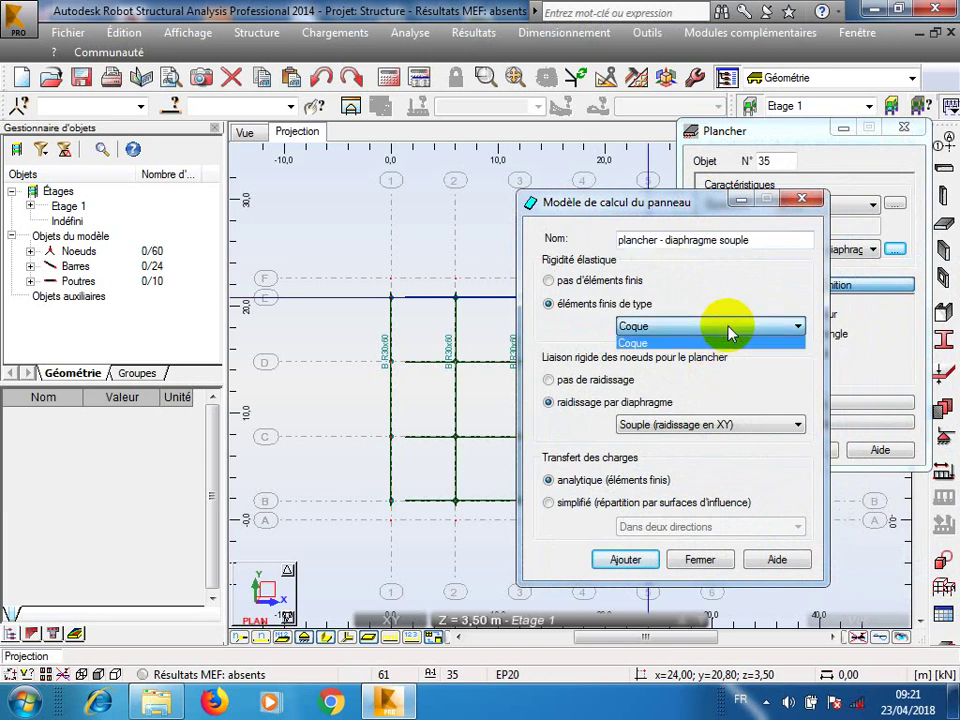
{"action": "left_click", "coordinate": [729, 333]}
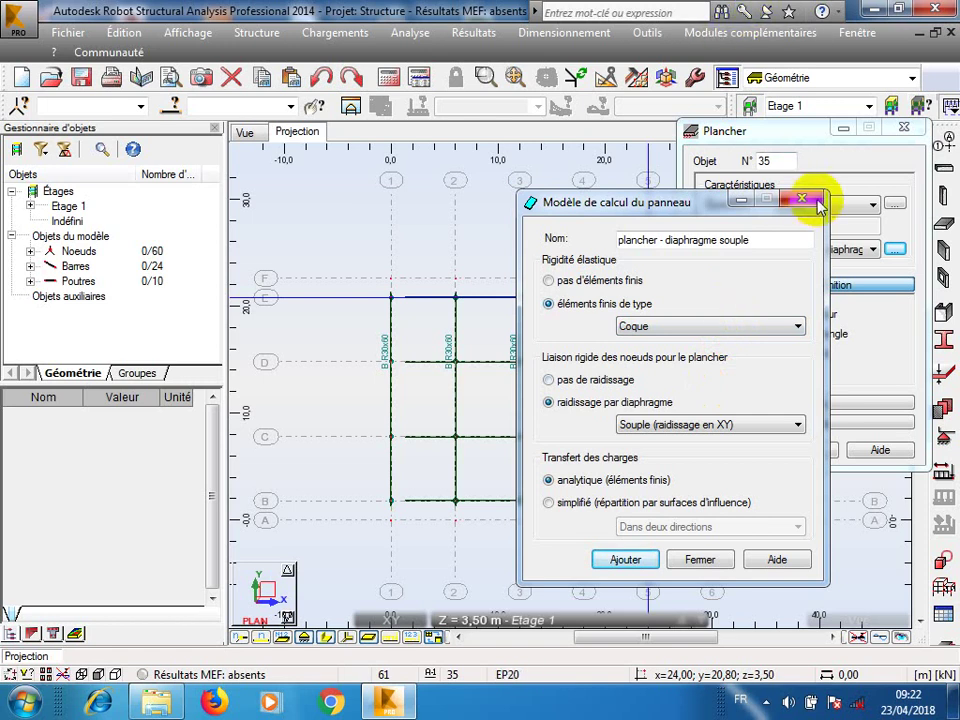
{"action": "left_click", "coordinate": [800, 201]}
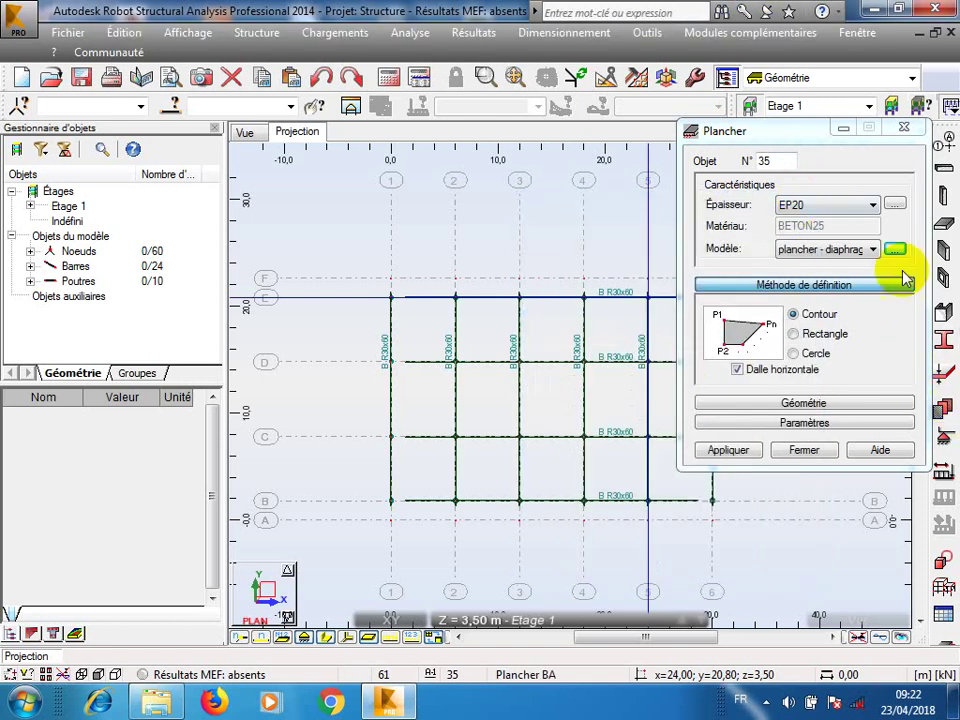
{"action": "left_click", "coordinate": [903, 127]}
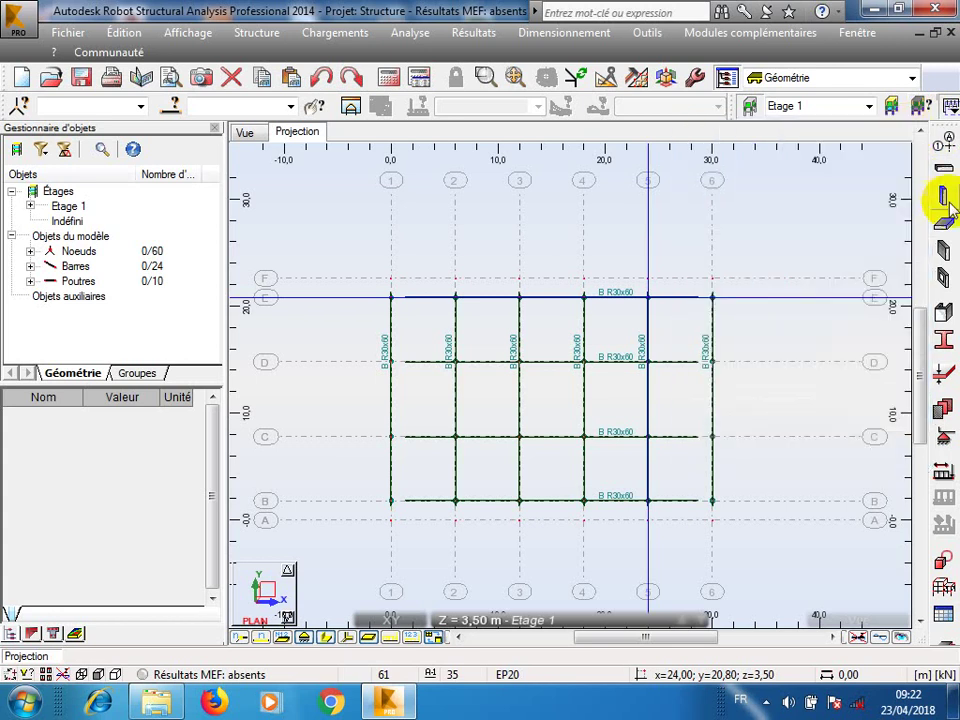
Start a new FE thickness definition of the orthotropic type with stiffeners on one side in one direction.
{"action": "left_click", "coordinate": [940, 376]}
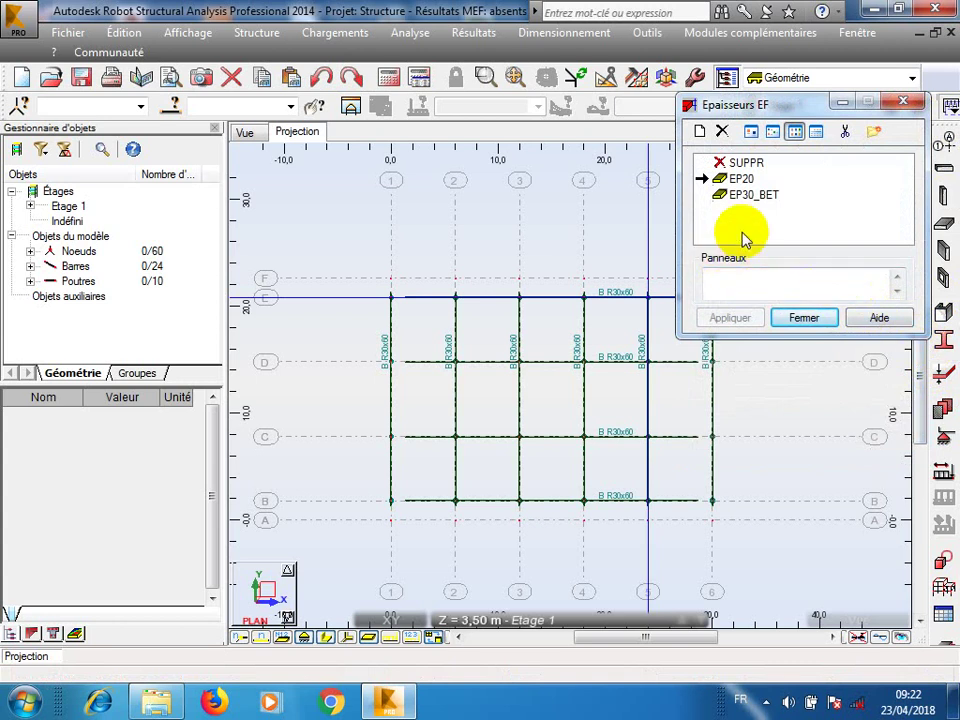
{"action": "left_click", "coordinate": [722, 131]}
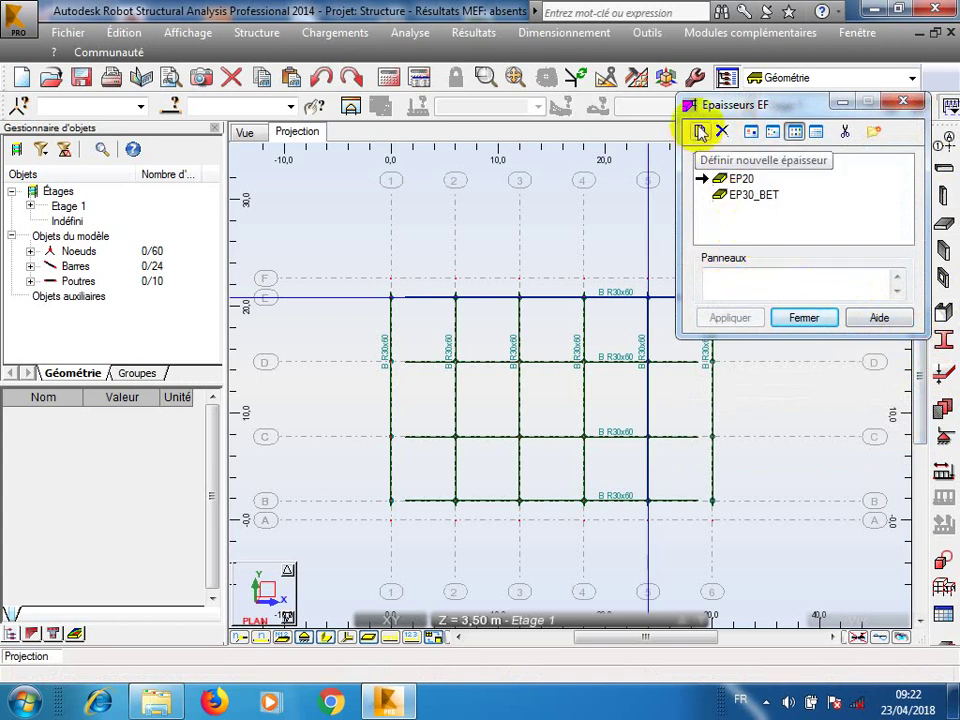
{"action": "left_click", "coordinate": [700, 131]}
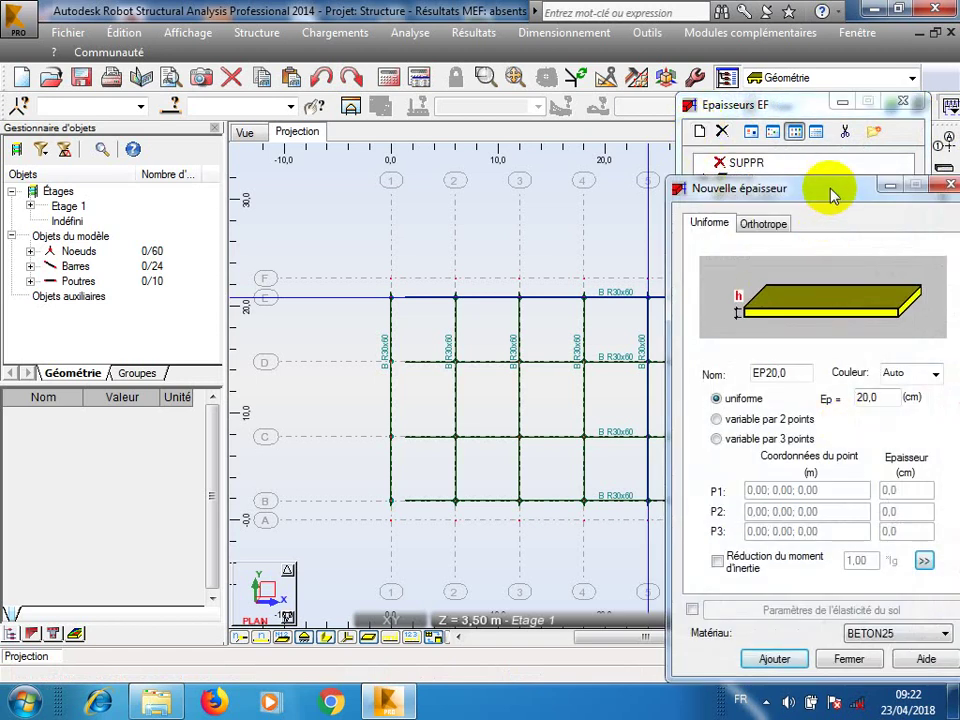
{"action": "left_click_drag", "start_coordinate": [831, 189], "coordinate": [797, 186]}
{"action": "left_click", "coordinate": [740, 219]}
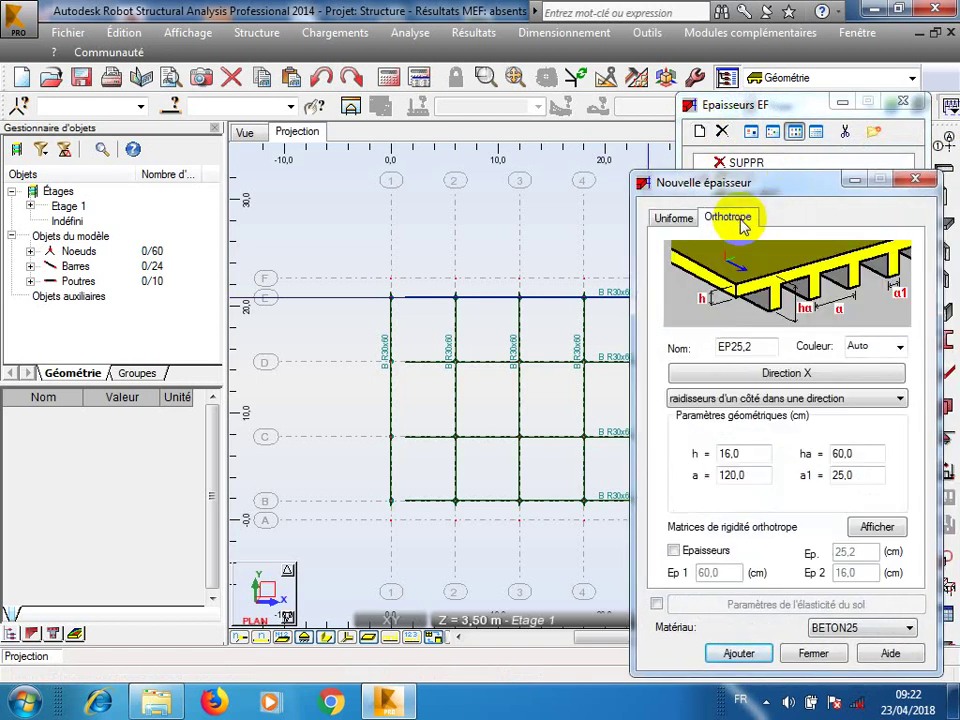
{"action": "left_click", "coordinate": [683, 221]}
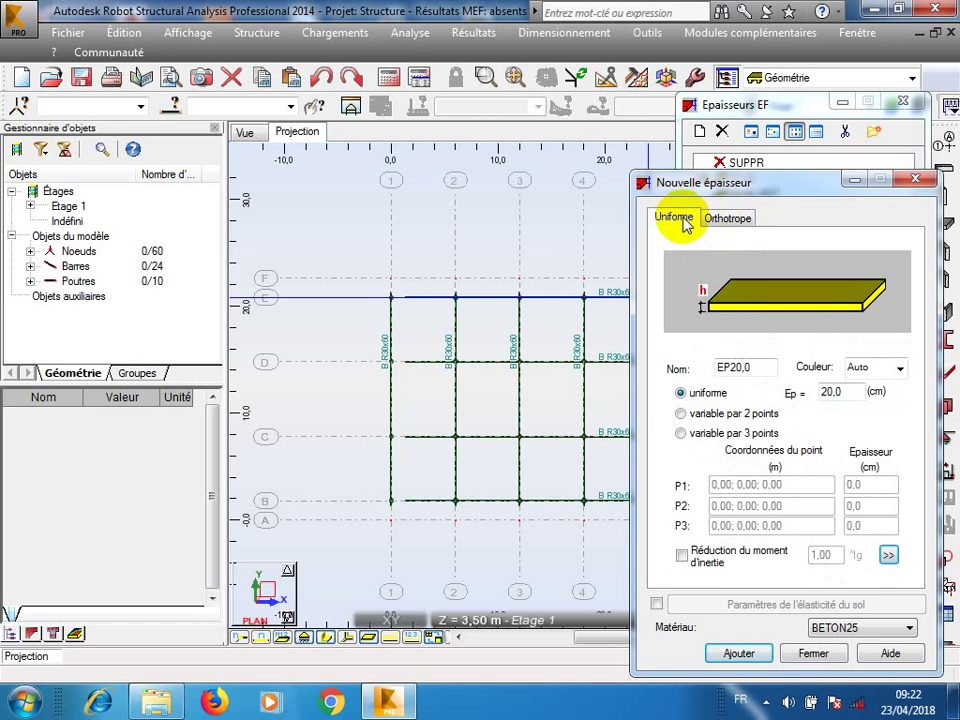
{"action": "left_click", "coordinate": [736, 218]}
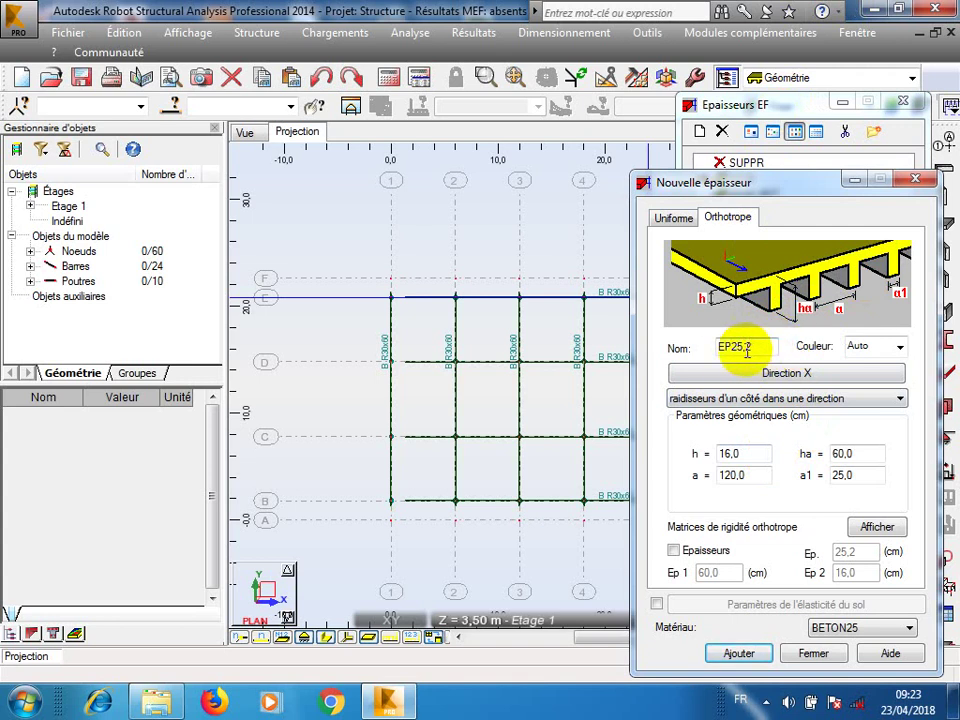
Name the orthotropic thickness EP24 and set h to 4 cm, a to 24 cm and ha to 24 cm.
{"action": "left_click_drag", "start_coordinate": [733, 347], "coordinate": [774, 347]}
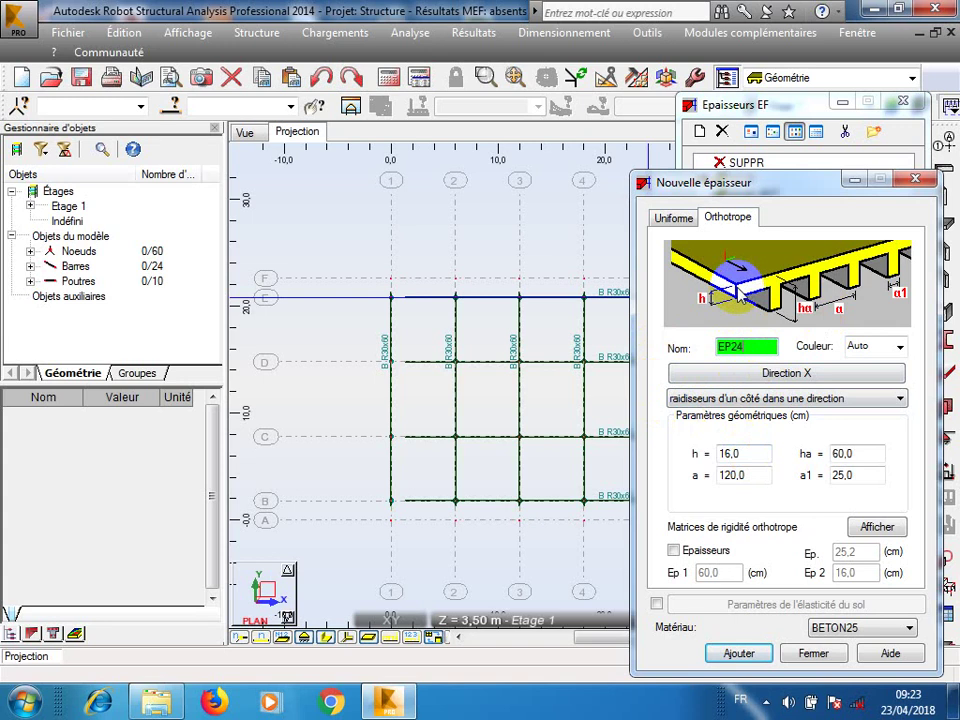
{"action": "double_click", "coordinate": [724, 452]}
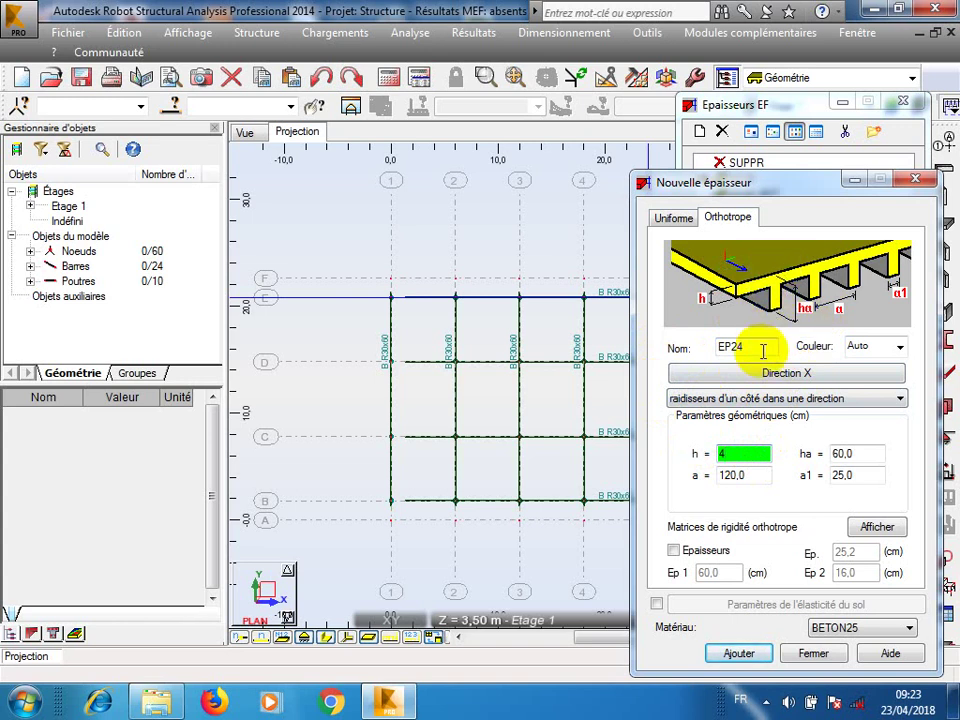
{"action": "key", "text": "Tab"}
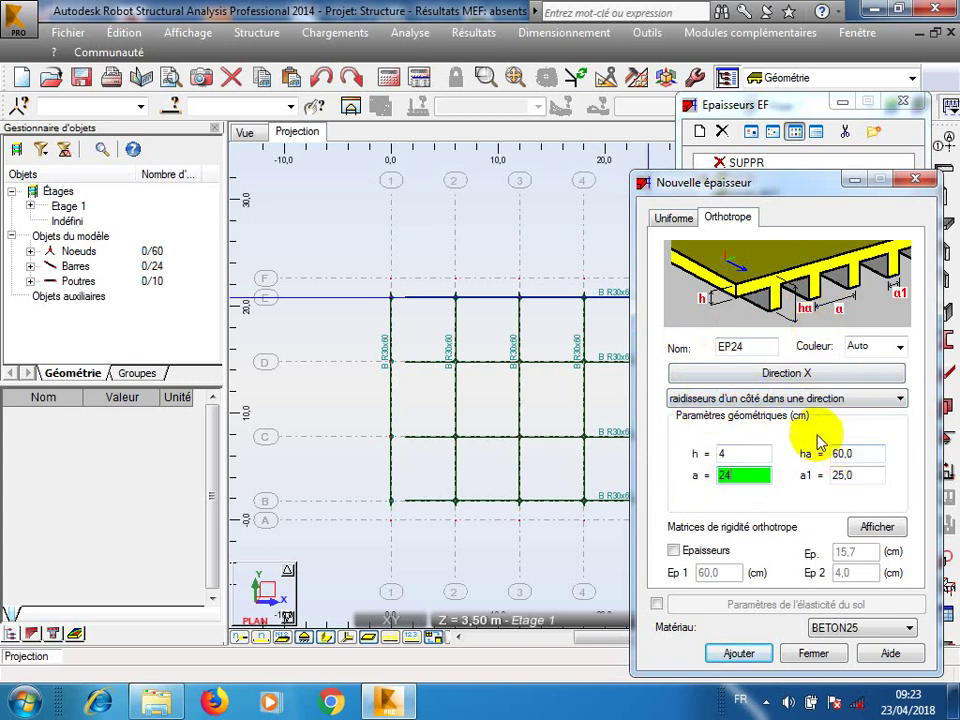
{"action": "key", "text": "Tab"}
{"action": "type", "text": "2"}
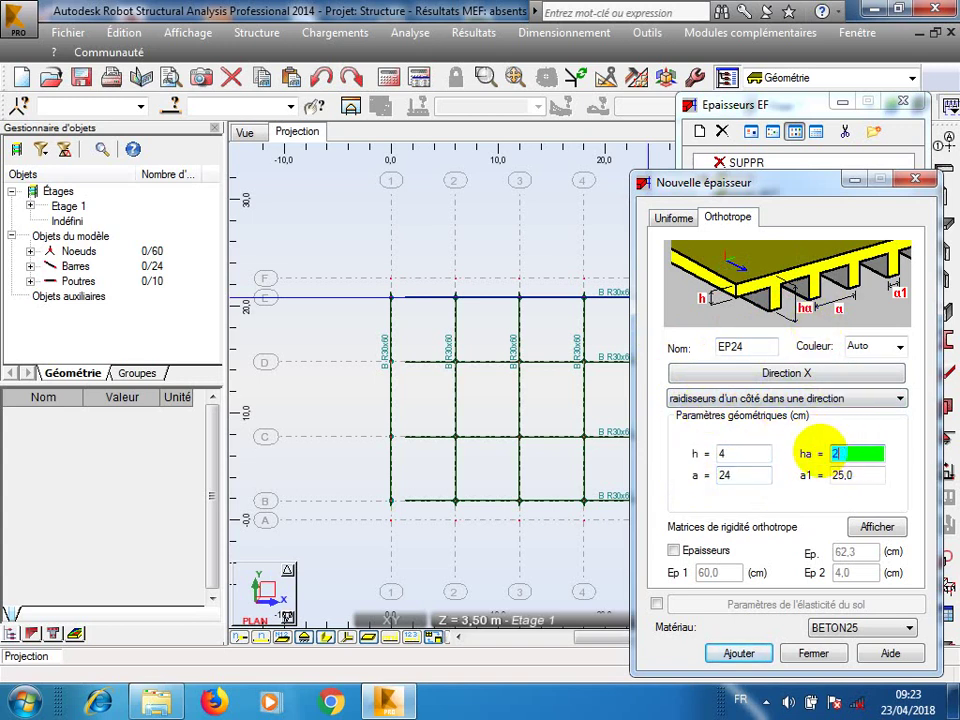
Set a to 60 cm and a1 to 10 cm, add the EP24 thickness and close the thickness dialogs.
{"action": "left_click", "coordinate": [742, 475]}
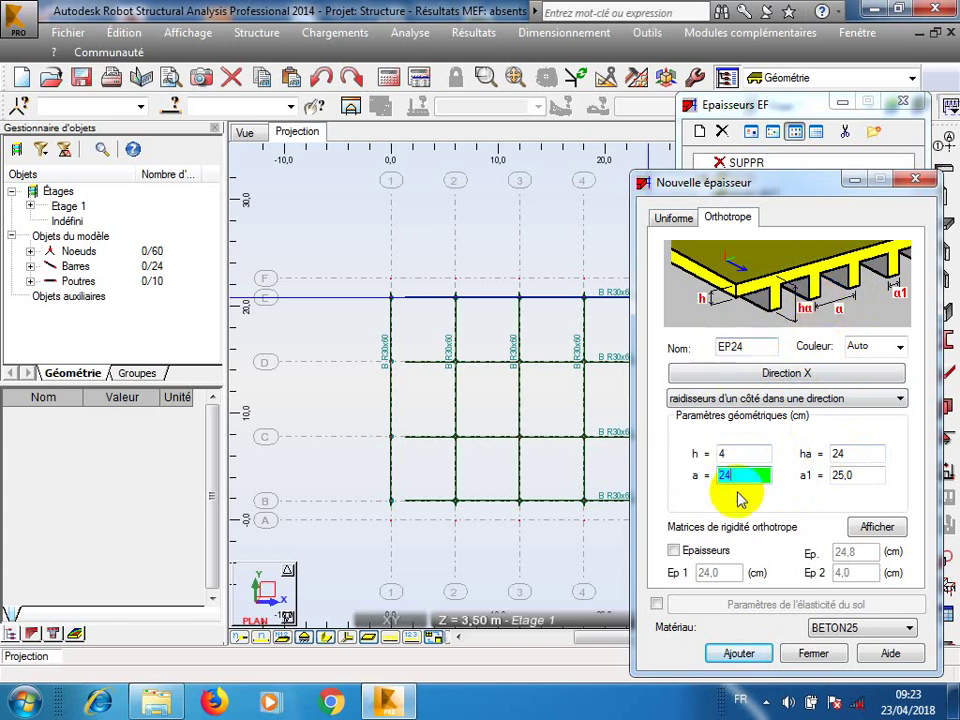
{"action": "left_click_drag", "start_coordinate": [748, 477], "coordinate": [655, 472]}
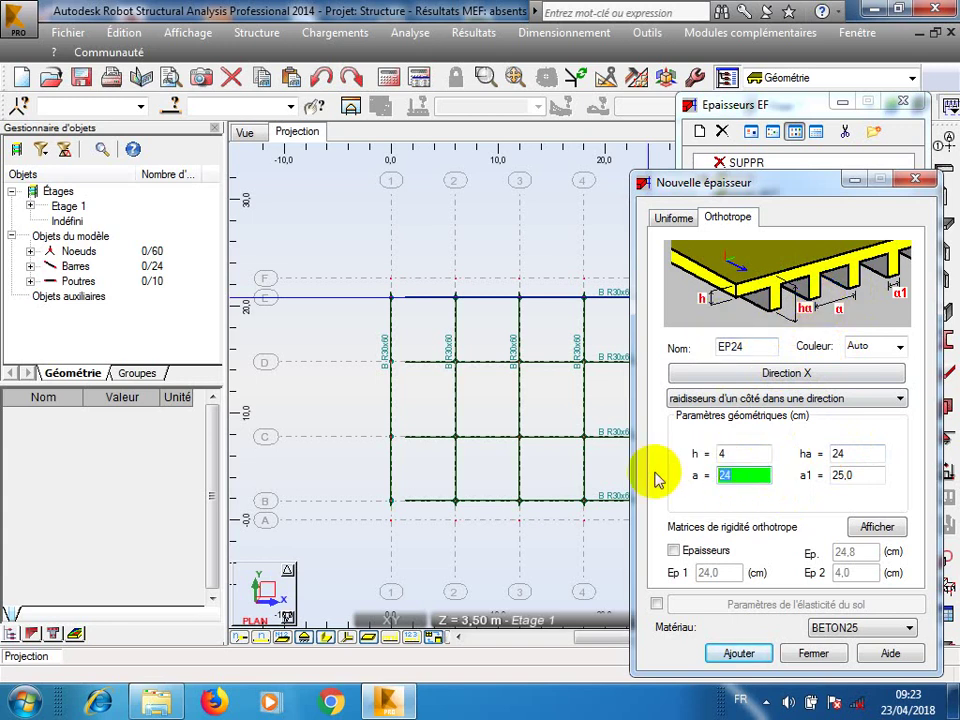
{"action": "double_click", "coordinate": [864, 475]}
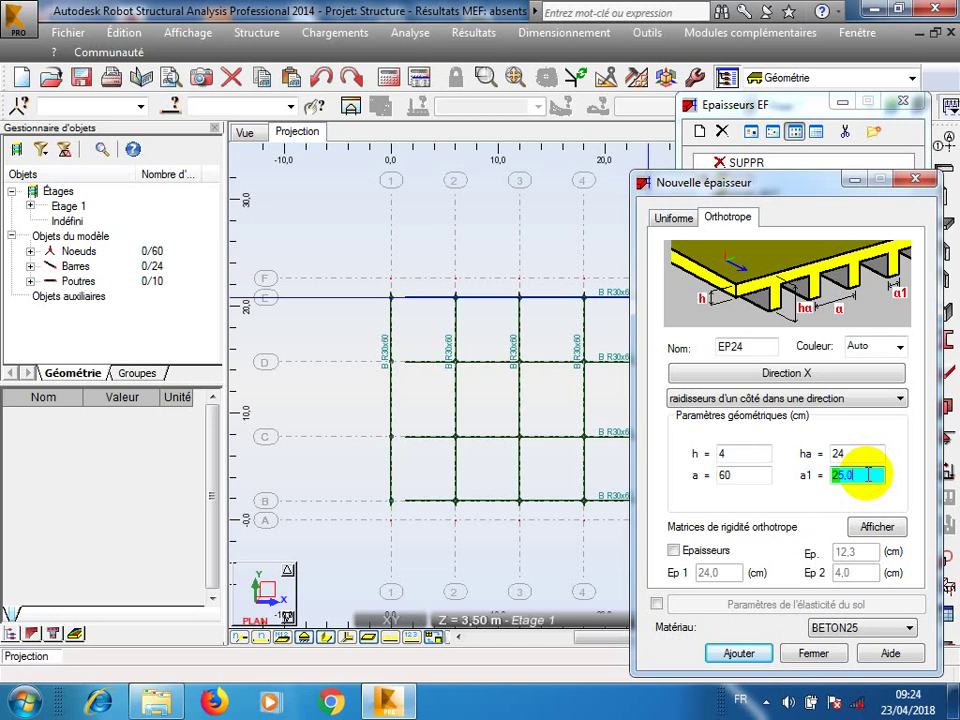
{"action": "left_click_drag", "start_coordinate": [869, 475], "coordinate": [825, 481]}
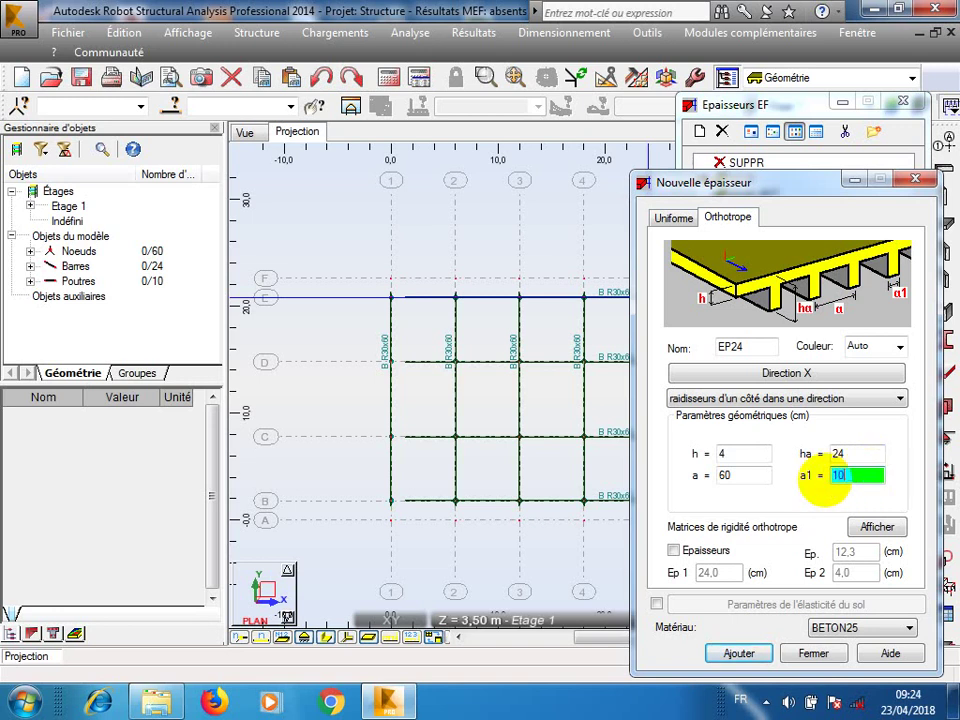
{"action": "double_click", "coordinate": [840, 453]}
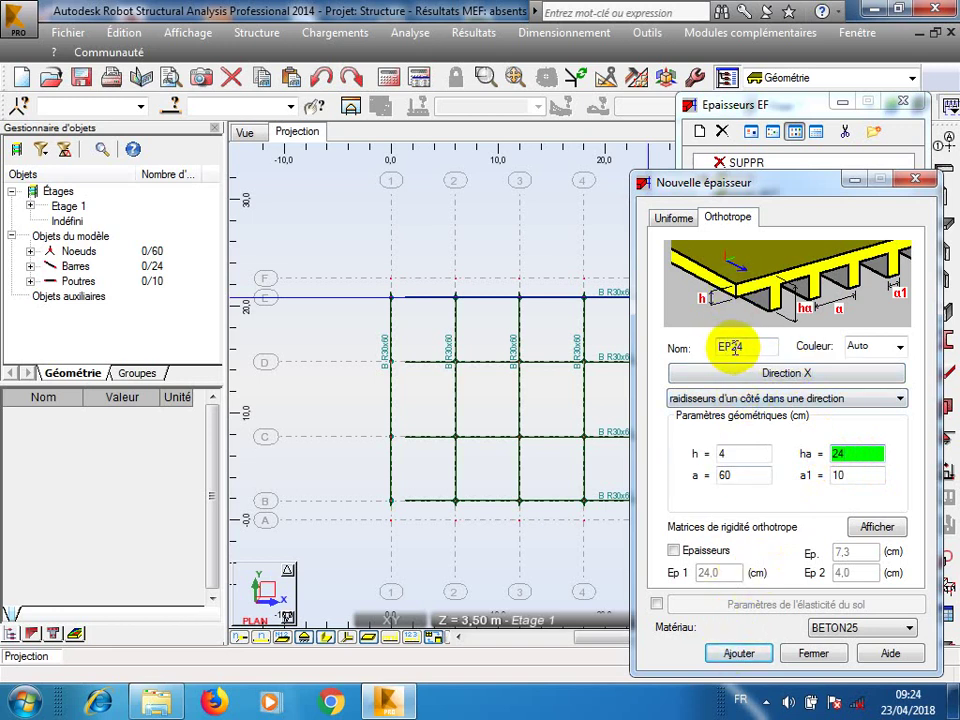
{"action": "left_click", "coordinate": [739, 653]}
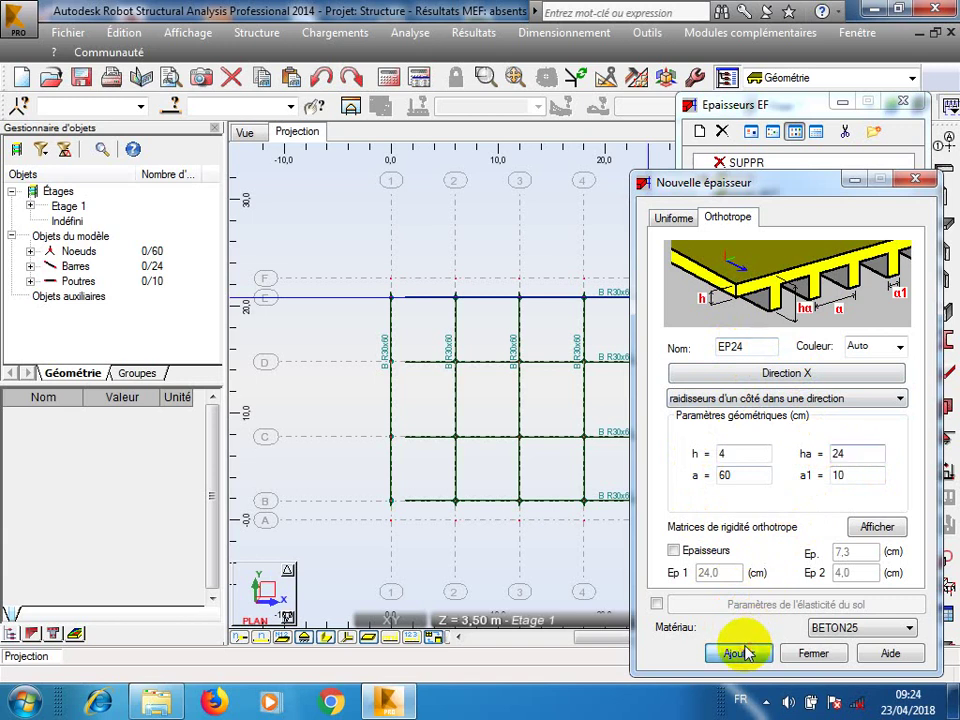
{"action": "left_click", "coordinate": [803, 654]}
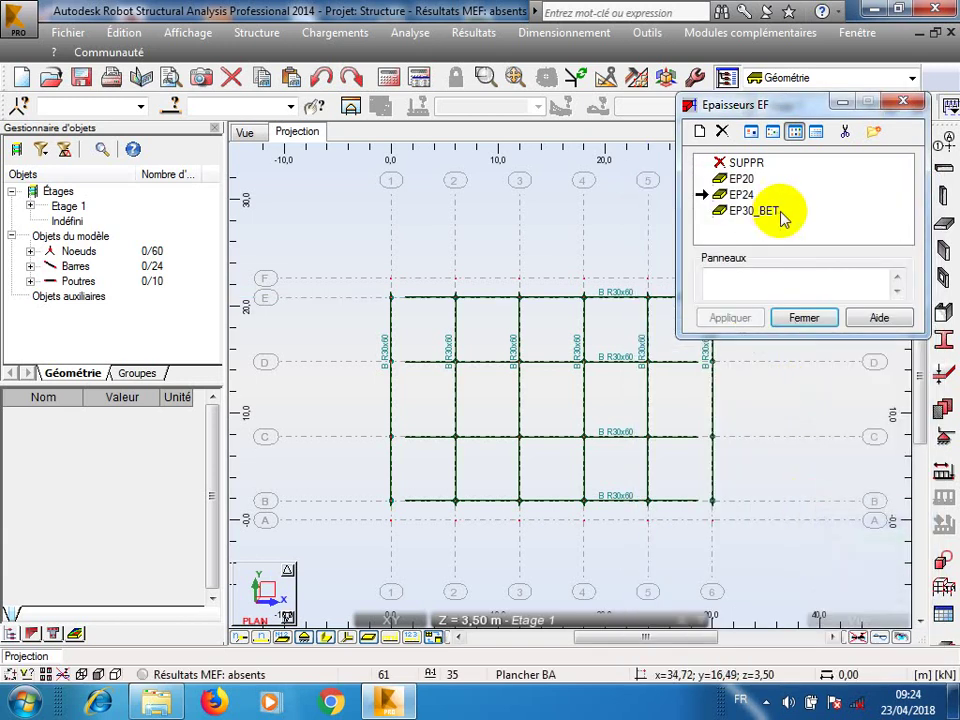
{"action": "left_click_drag", "start_coordinate": [792, 110], "coordinate": [772, 132]}
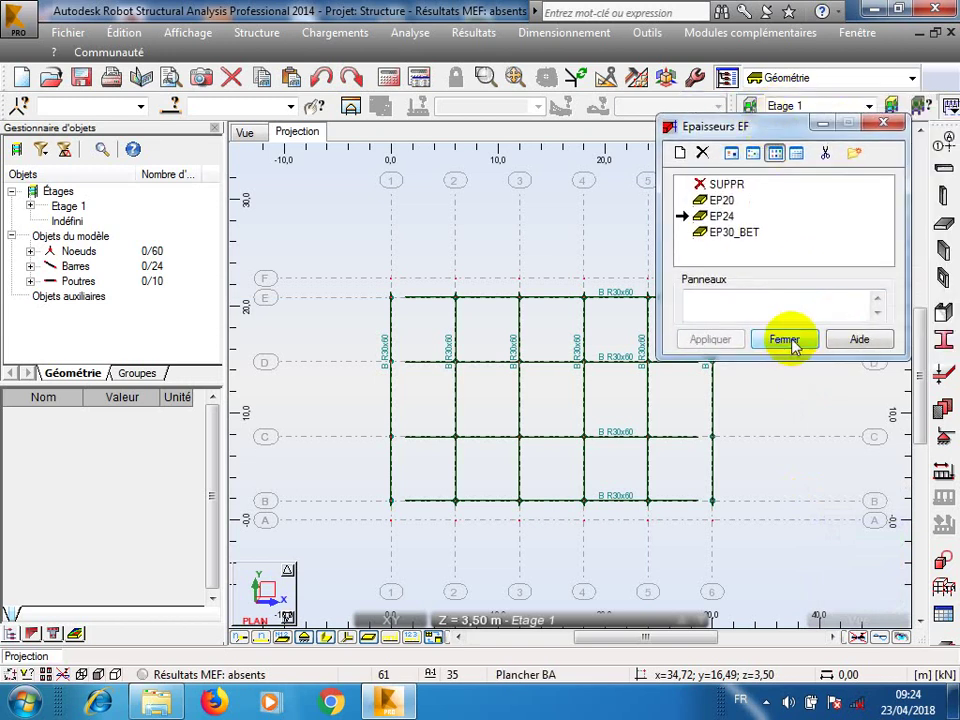
{"action": "left_click", "coordinate": [786, 340]}
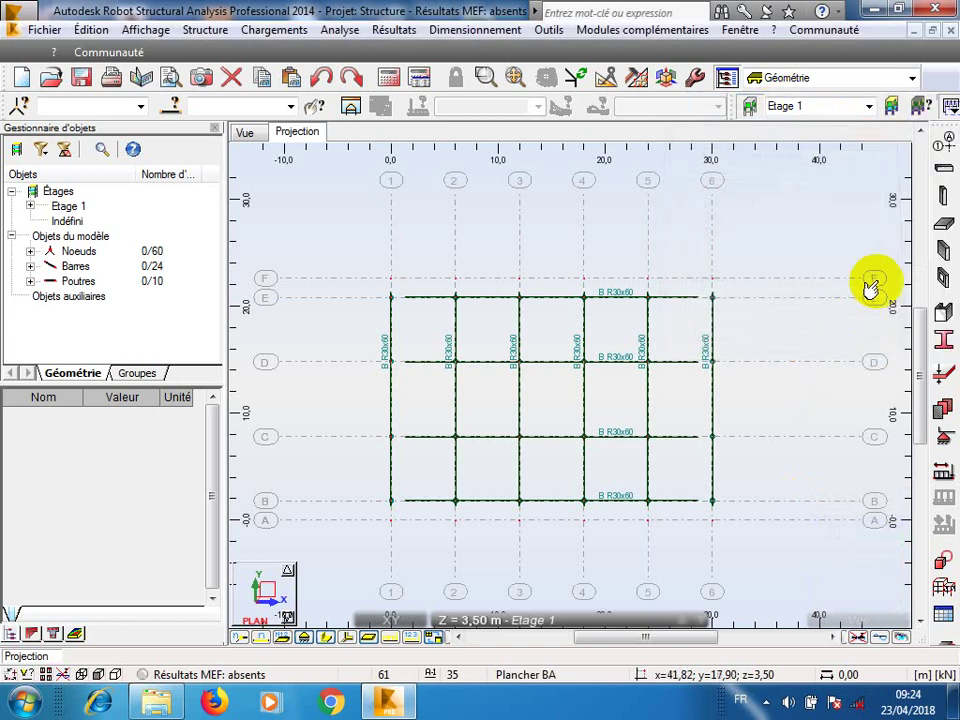
Start a new floor with thickness EP24 and the rectangle definition method.
{"action": "left_click", "coordinate": [943, 224]}
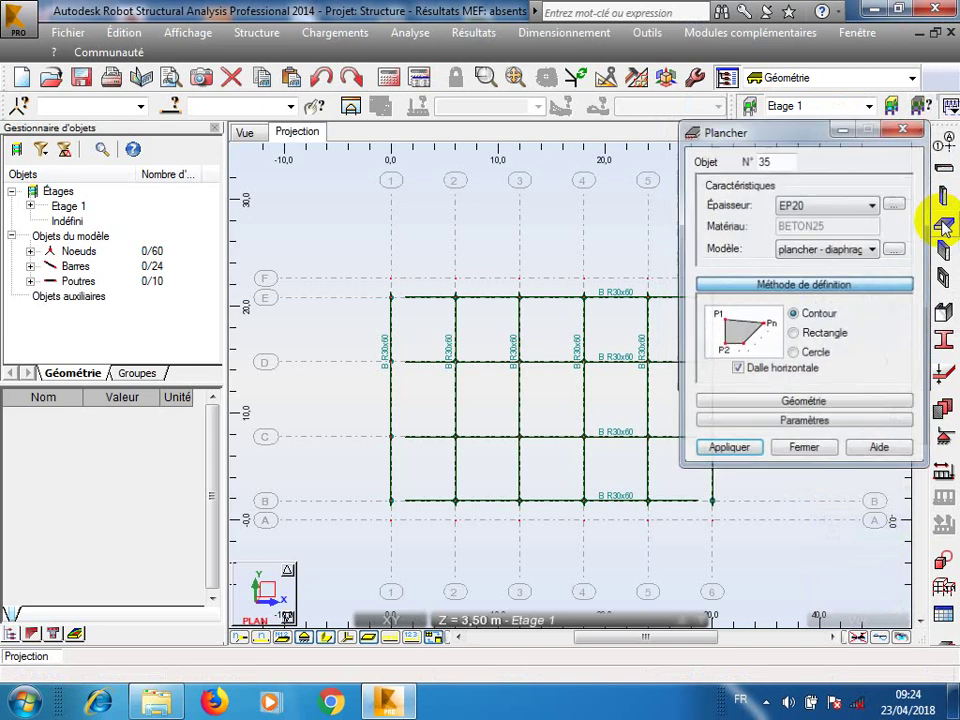
{"action": "left_click", "coordinate": [868, 206]}
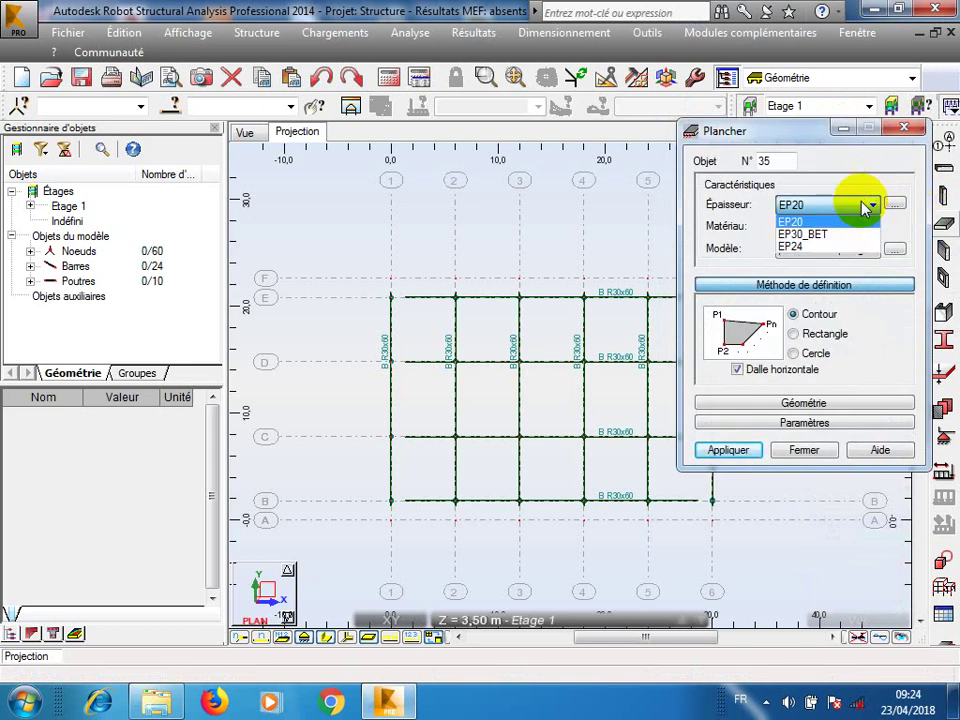
{"action": "left_click", "coordinate": [850, 246]}
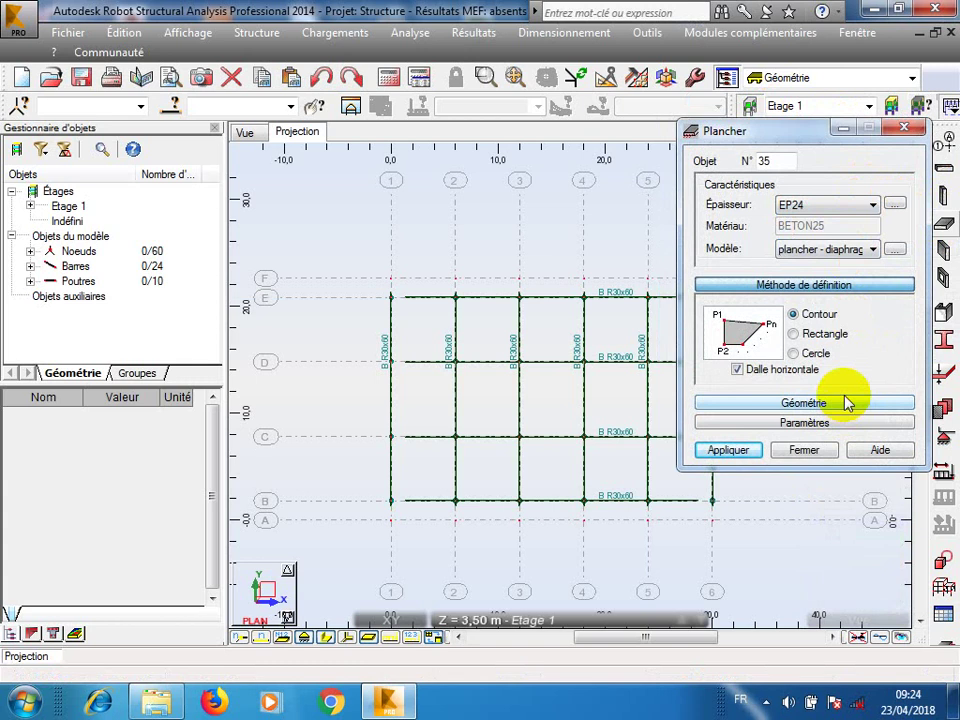
{"action": "left_click", "coordinate": [794, 335]}
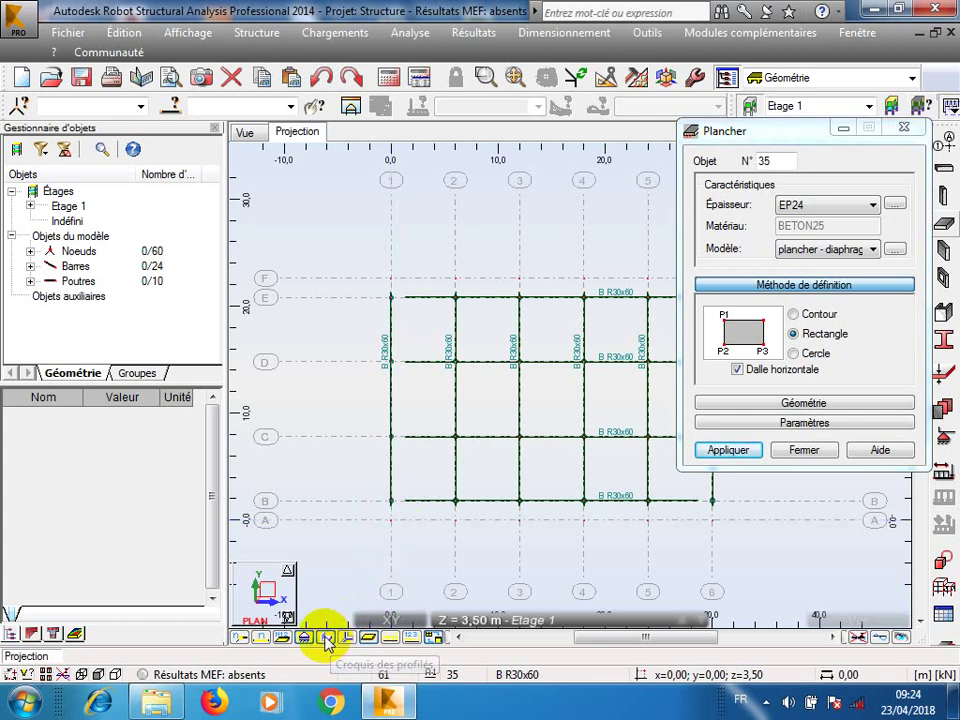
Draw a rectangular EP24 floor strip between axes A and B, from grid line 1 to grid line 6.
{"action": "scroll", "coordinate": [447, 535], "scroll_direction": "up", "scroll_amount": 2}
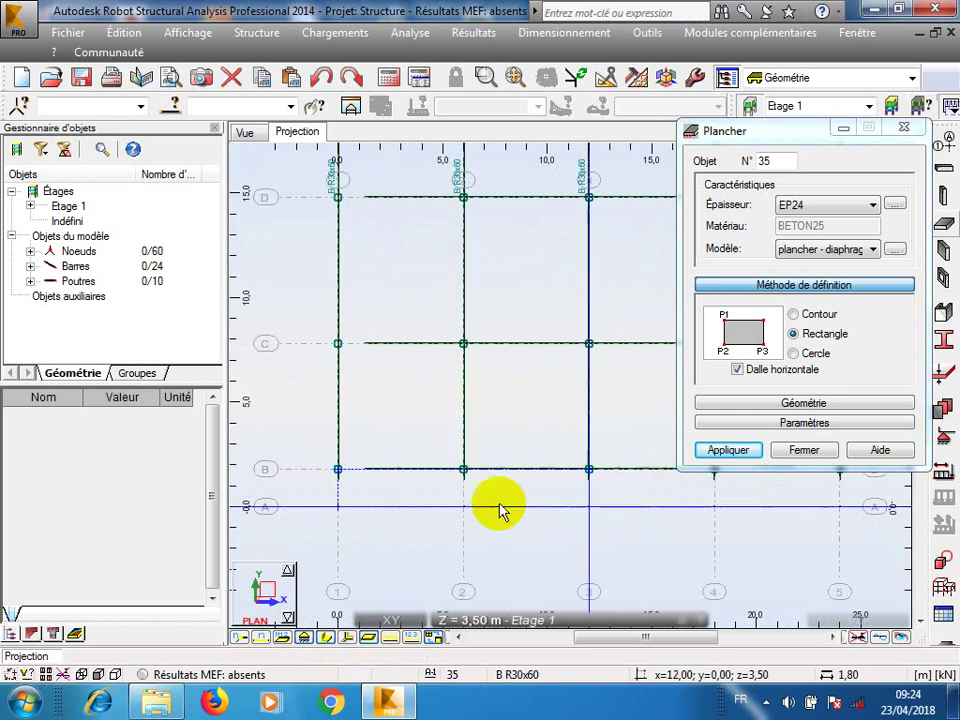
{"action": "scroll", "coordinate": [501, 508], "scroll_direction": "down", "scroll_amount": 3}
{"action": "scroll", "coordinate": [643, 497], "scroll_direction": "up", "scroll_amount": 3}
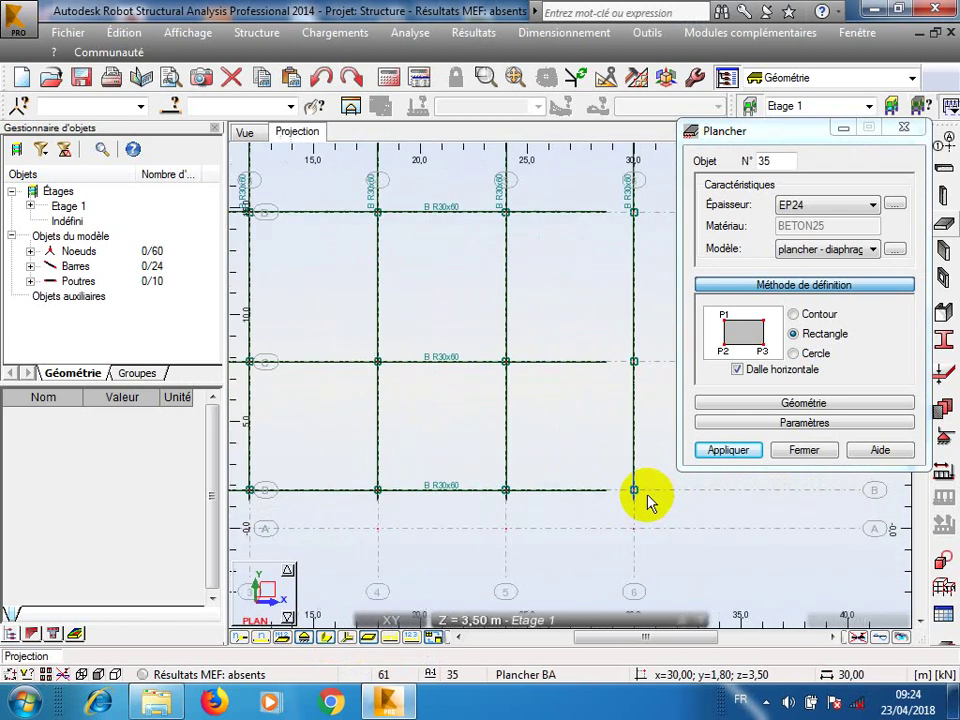
{"action": "left_click", "coordinate": [627, 492]}
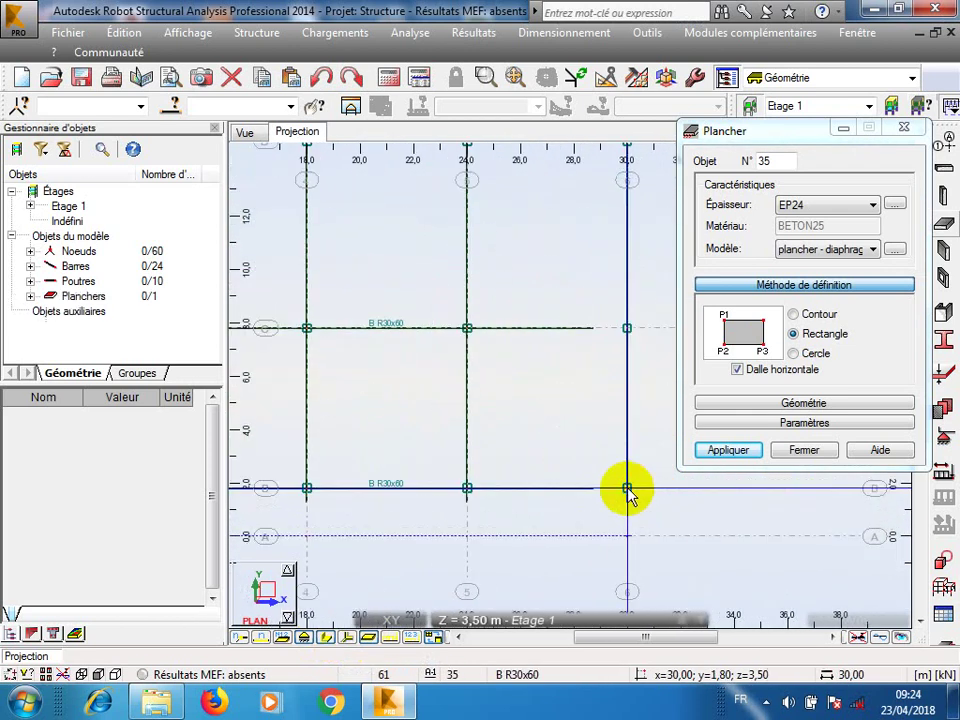
{"action": "scroll", "coordinate": [728, 520], "scroll_direction": "down", "scroll_amount": 2}
{"action": "scroll", "coordinate": [725, 532], "scroll_direction": "down", "scroll_amount": 2}
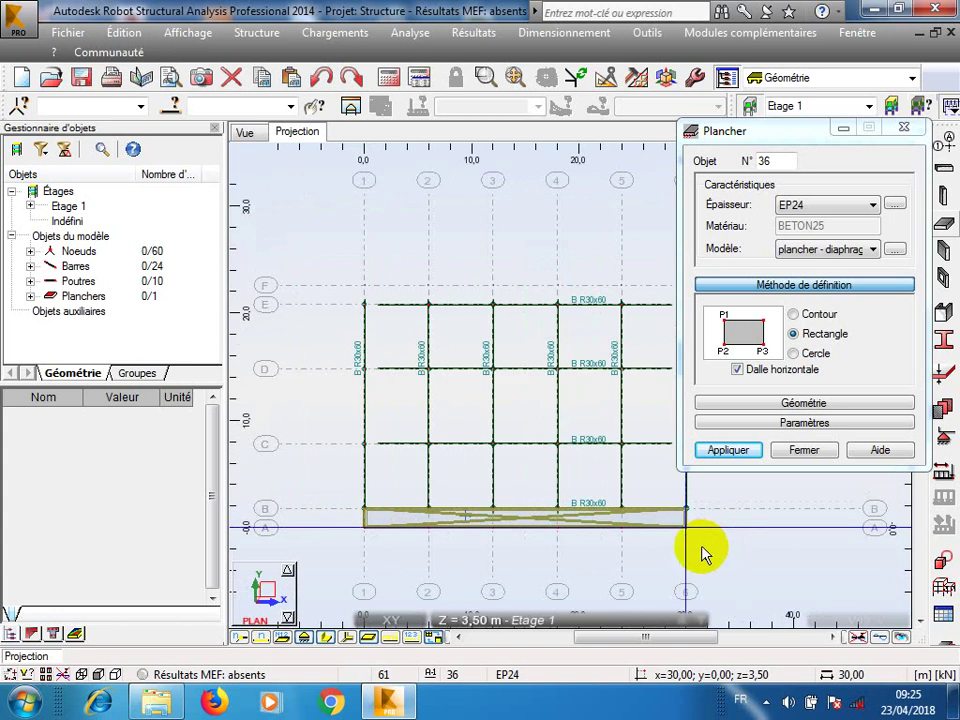
Draw a rectangular EP24 floor strip between axes E and F, from grid line 1 to grid line 6.
{"action": "scroll", "coordinate": [280, 518], "scroll_direction": "down", "scroll_amount": 3}
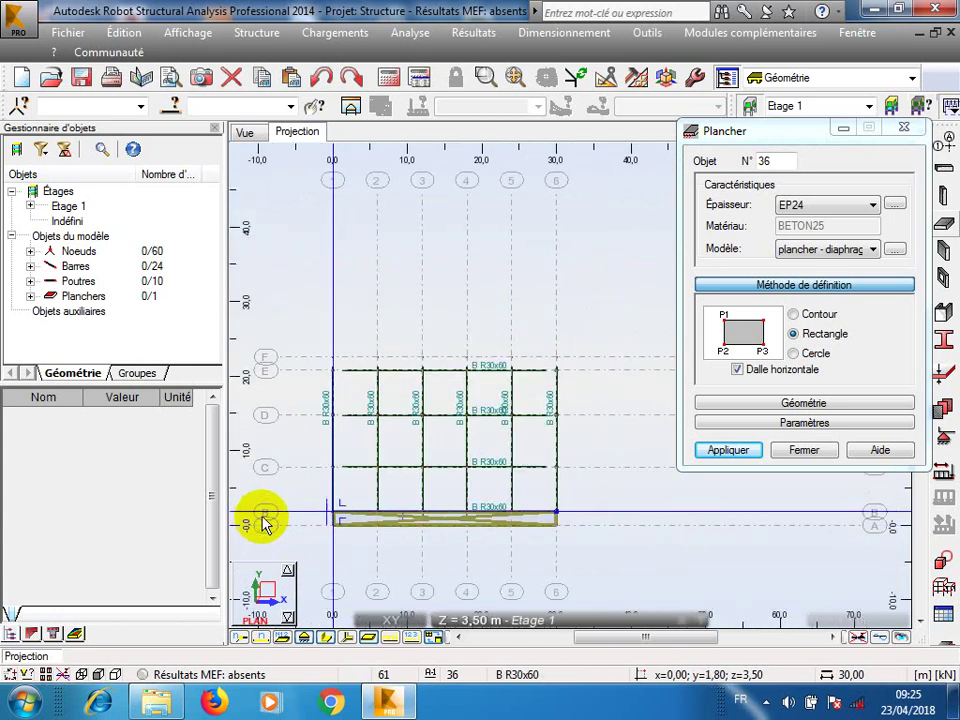
{"action": "scroll", "coordinate": [345, 372], "scroll_direction": "up", "scroll_amount": 5}
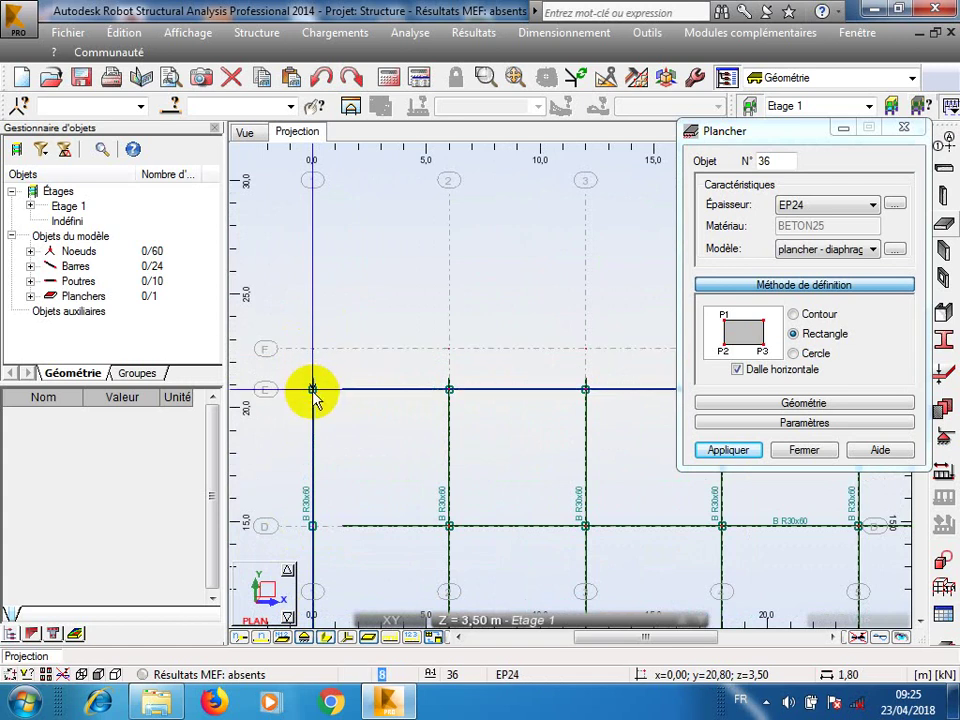
{"action": "scroll", "coordinate": [295, 410], "scroll_direction": "down", "scroll_amount": 5}
{"action": "scroll", "coordinate": [566, 408], "scroll_direction": "up", "scroll_amount": 3}
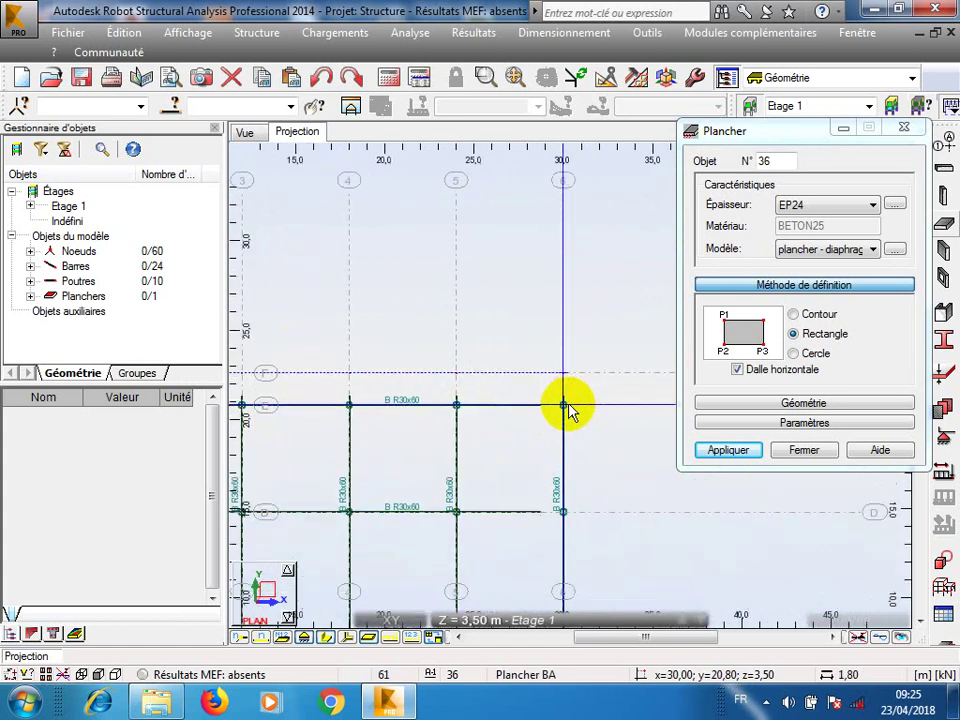
{"action": "left_click", "coordinate": [566, 408]}
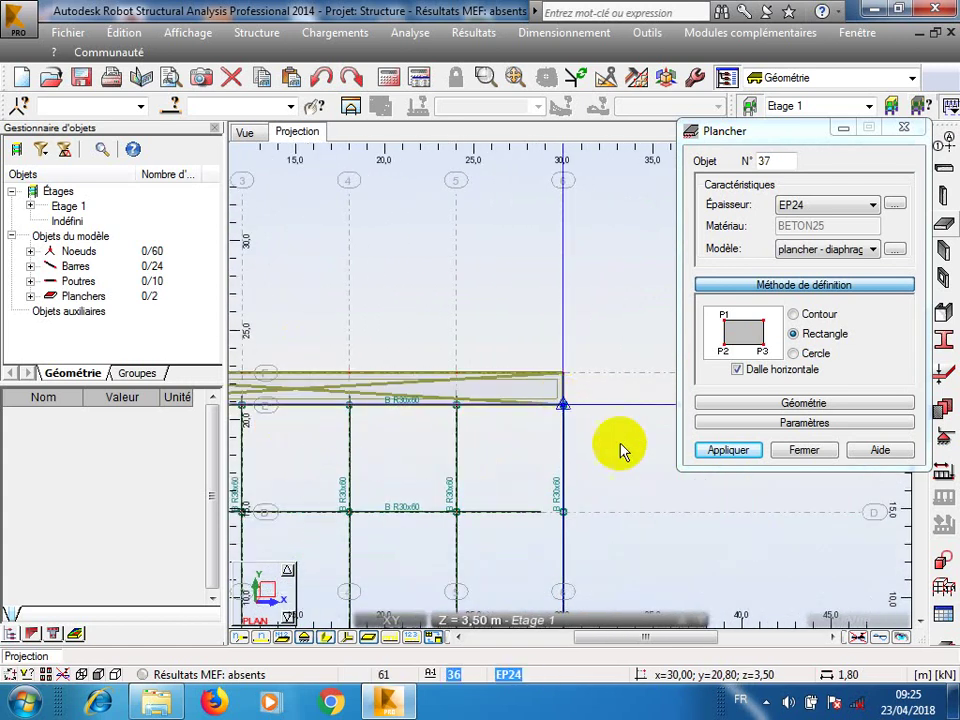
Draw a rectangular EP24 floor strip between axes B and C, from grid line 1 to grid line 6.
{"action": "scroll", "coordinate": [611, 343], "scroll_direction": "down", "scroll_amount": 4}
{"action": "scroll", "coordinate": [624, 497], "scroll_direction": "up", "scroll_amount": 1}
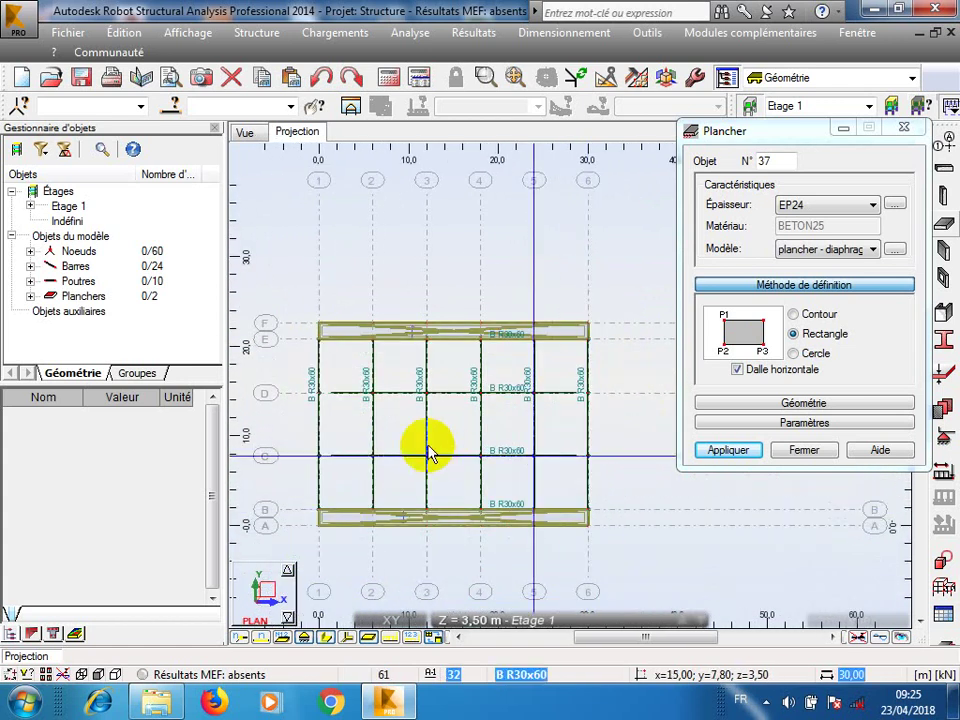
{"action": "scroll", "coordinate": [318, 507], "scroll_direction": "up", "scroll_amount": 2}
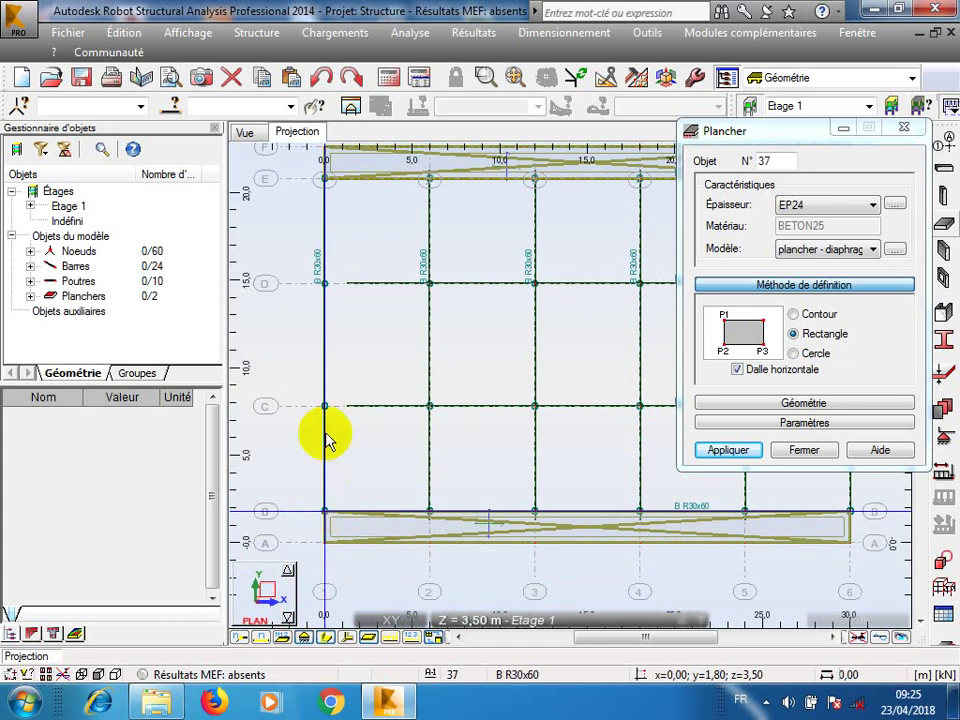
{"action": "scroll", "coordinate": [293, 422], "scroll_direction": "down", "scroll_amount": 2}
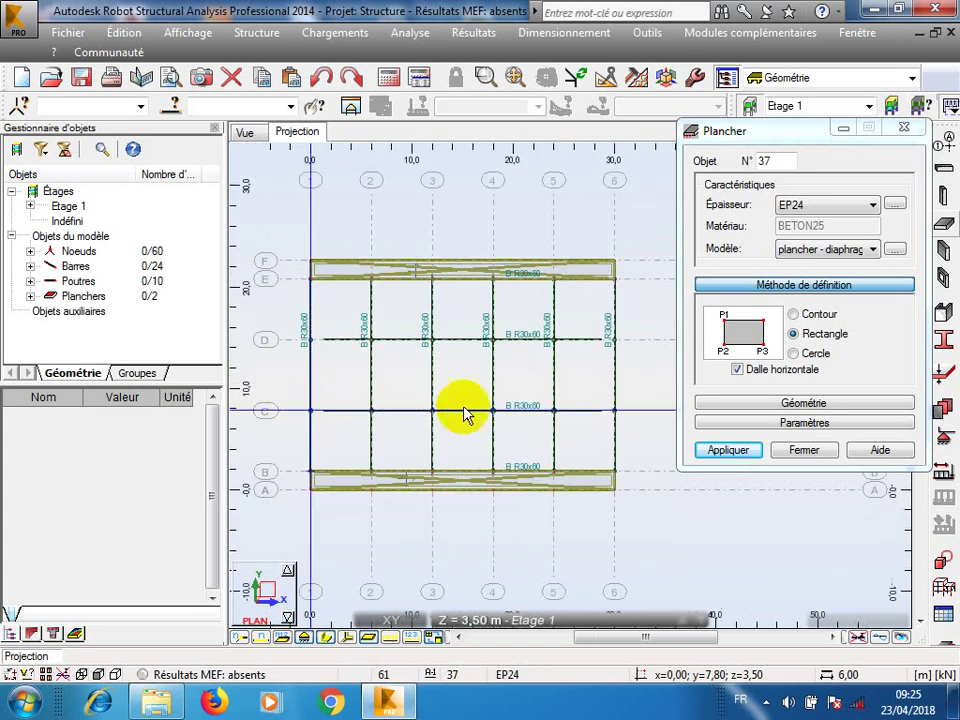
{"action": "left_click", "coordinate": [615, 411]}
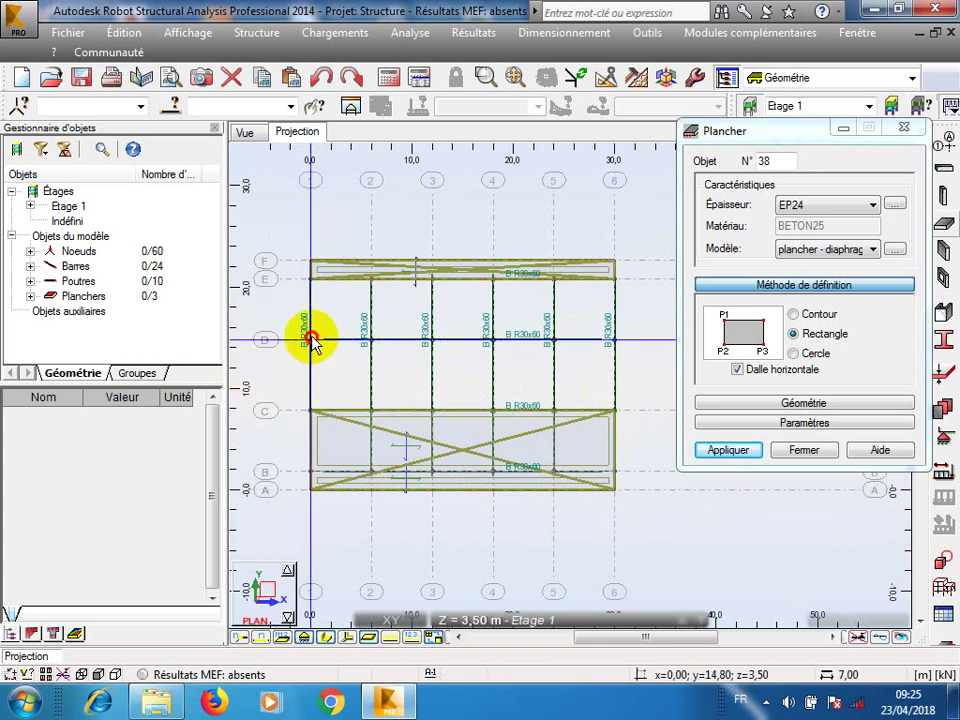
Draw the EP24 floor strips between axes C and D and between D and E, from line 1 to line 6, and finish floor creation.
{"action": "left_click", "coordinate": [613, 340]}
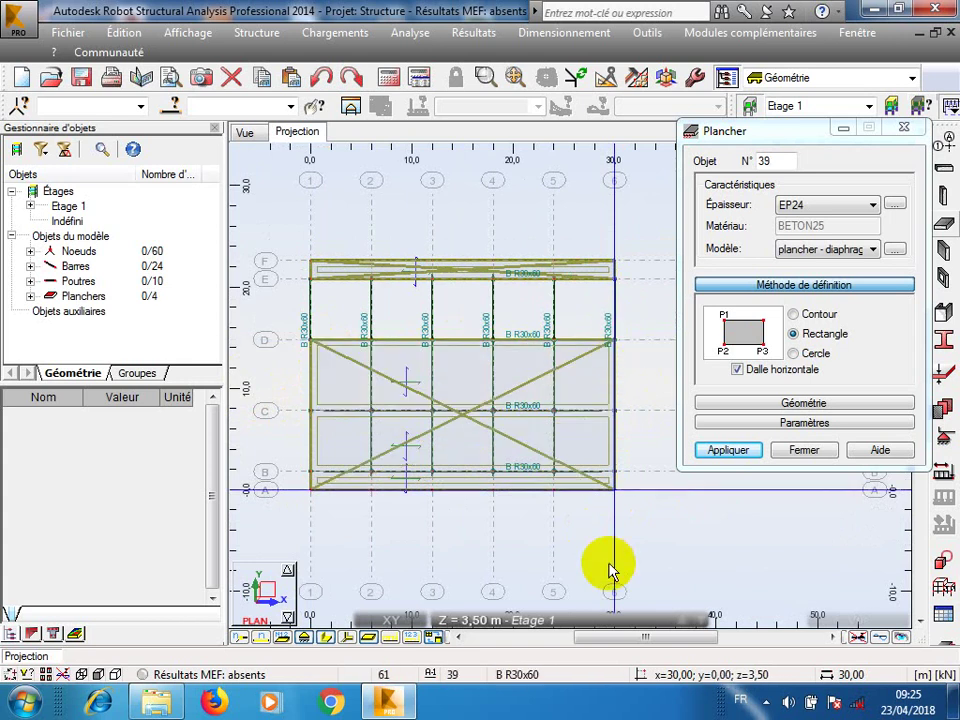
{"action": "left_click", "coordinate": [312, 342]}
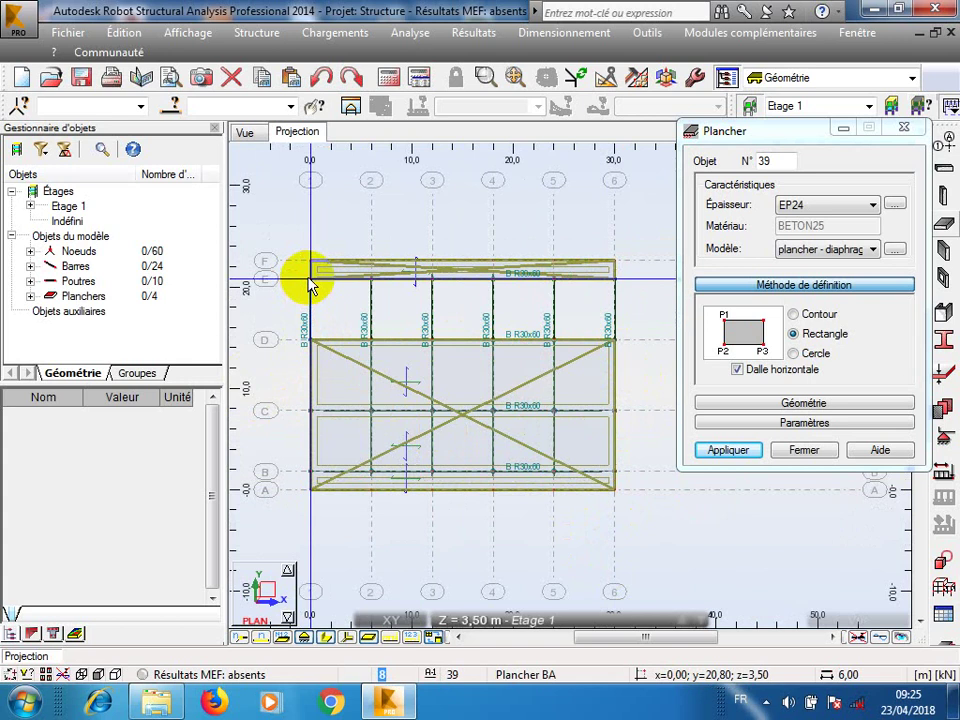
{"action": "left_click", "coordinate": [613, 278]}
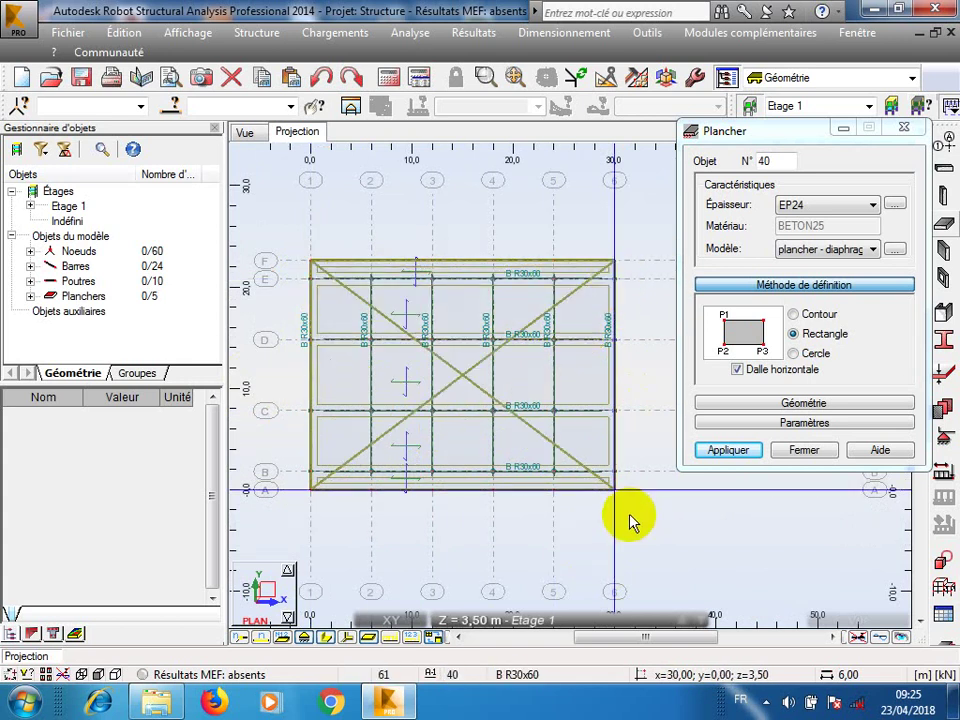
{"action": "left_click", "coordinate": [804, 451]}
Show the 3D view of the structure and hide the section shapes of the beams and columns.
{"action": "left_click", "coordinate": [248, 132]}
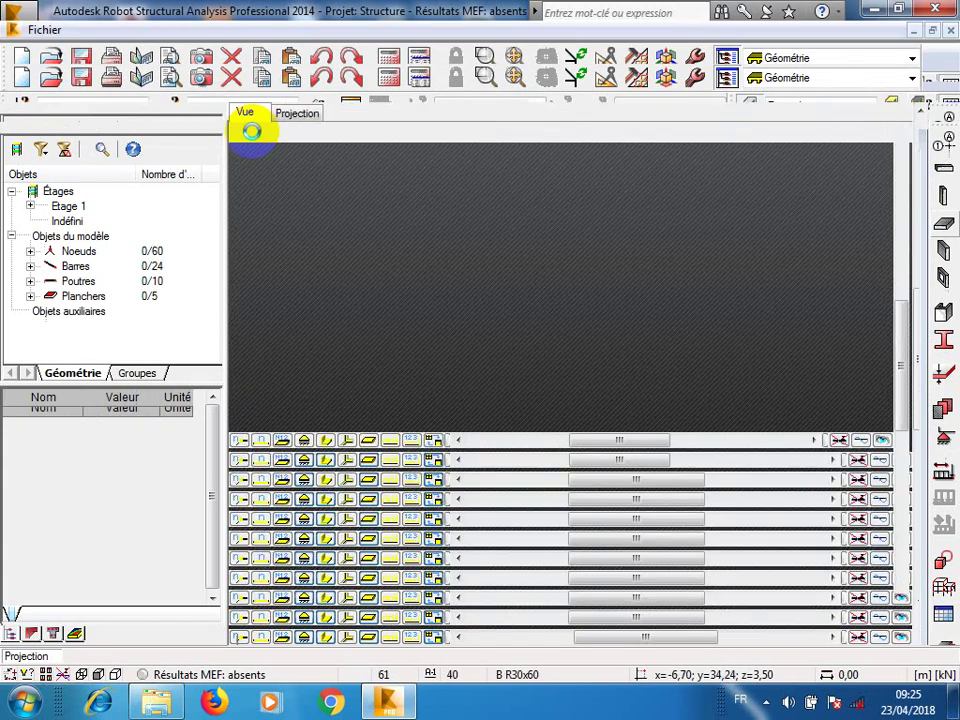
{"action": "scroll", "coordinate": [439, 568], "scroll_direction": "up", "scroll_amount": 2}
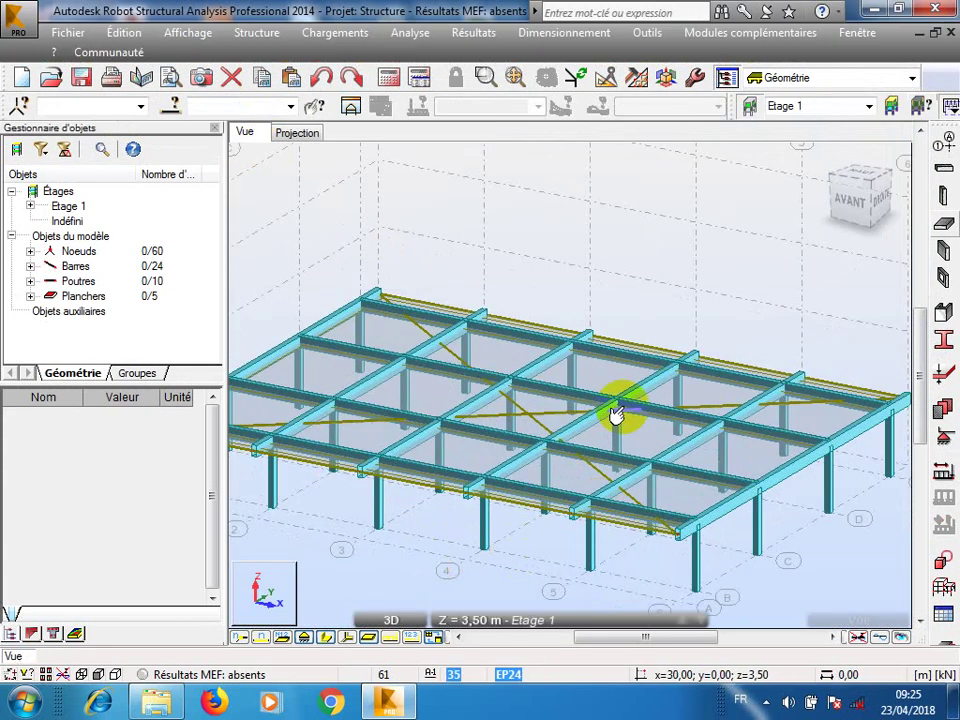
{"action": "scroll", "coordinate": [614, 358], "scroll_direction": "down", "scroll_amount": 2}
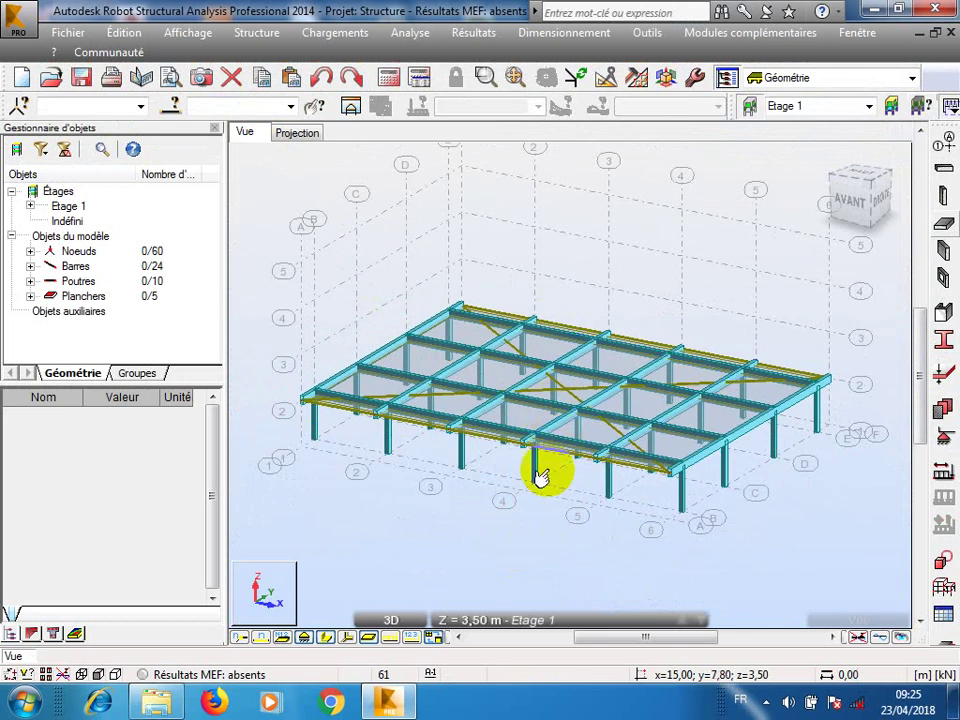
{"action": "left_click", "coordinate": [326, 637]}
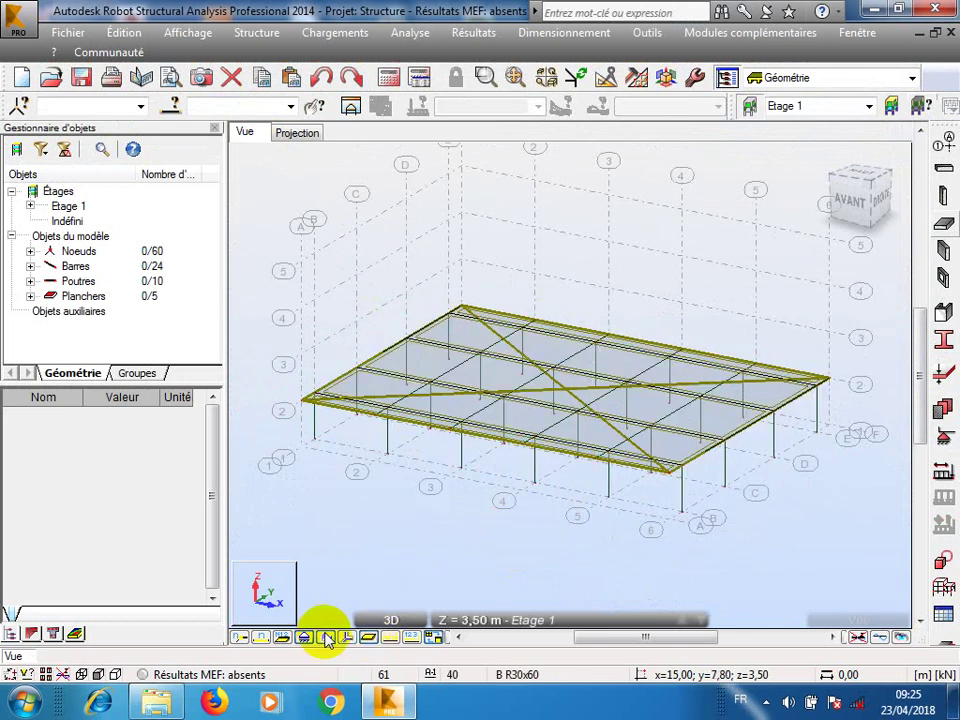
{"action": "scroll", "coordinate": [677, 493], "scroll_direction": "up", "scroll_amount": 2}
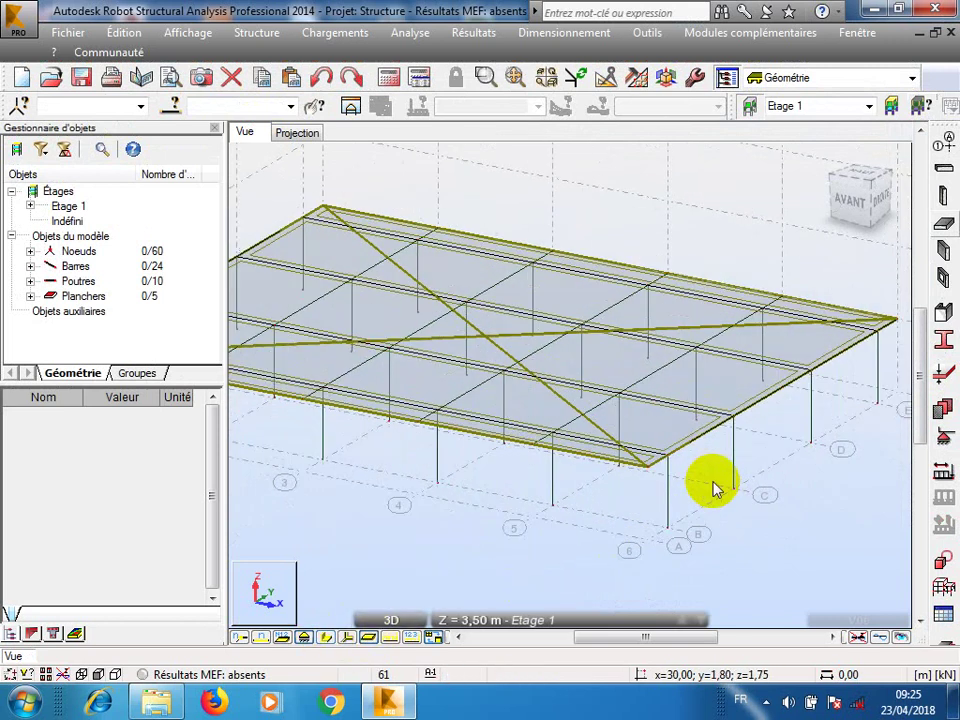
{"action": "scroll", "coordinate": [703, 444], "scroll_direction": "down", "scroll_amount": 3}
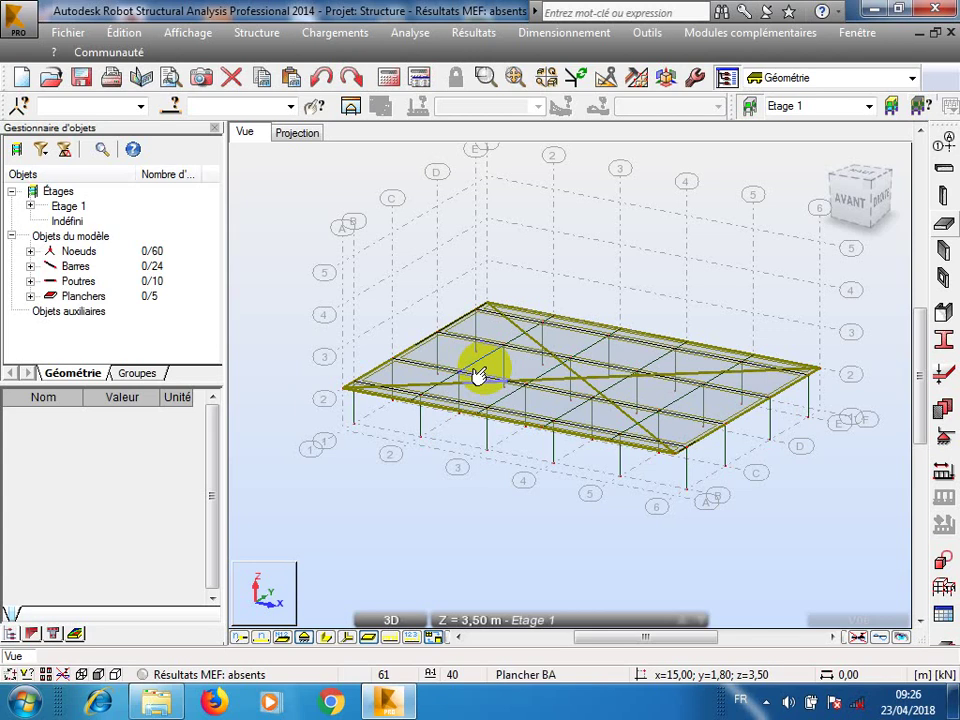
Run the structure verification on the model, review its report and close it.
{"action": "left_click", "coordinate": [259, 35]}
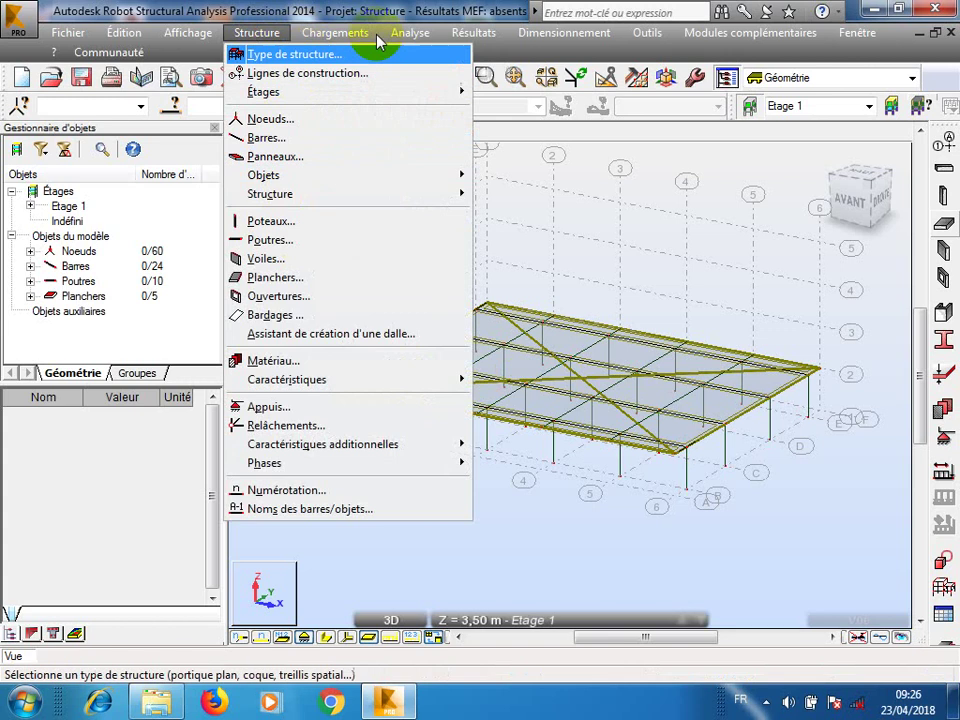
{"action": "mouse_move", "coordinate": [415, 35]}
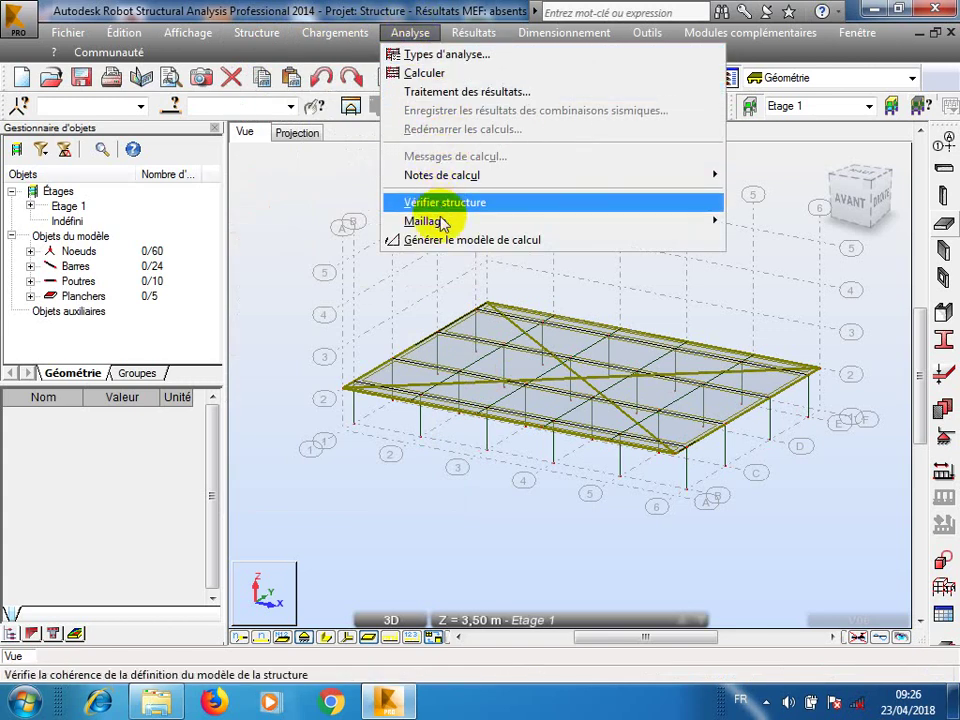
{"action": "left_click", "coordinate": [445, 206]}
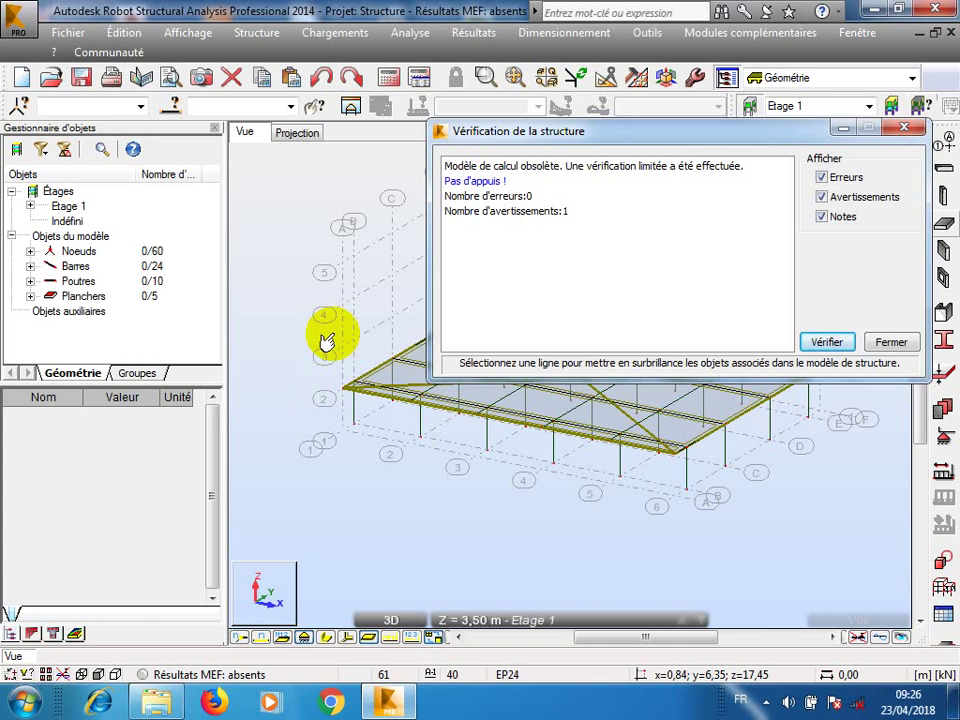
{"action": "left_click", "coordinate": [905, 131]}
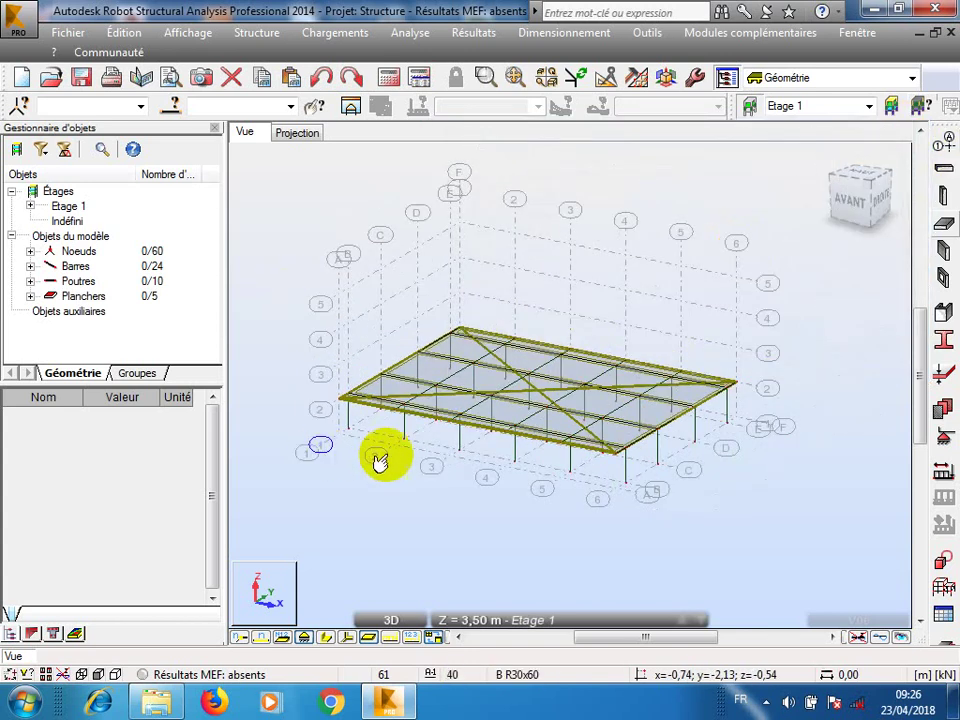